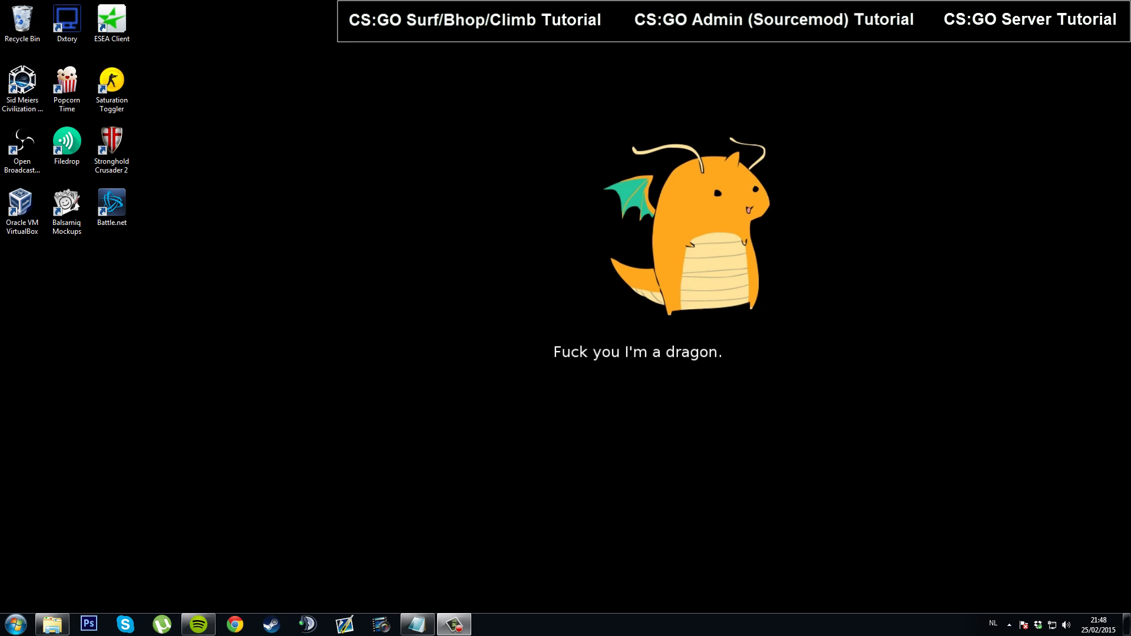
# - Open the csgo-ds server folder on Local Disk (D:) through Computer
pyautogui.moveTo(872, 383); pyautogui.dragTo(862, 127)
pyautogui.moveTo(794, 210)
pyautogui.mouseDown()
pyautogui.moveTo(872, 105)
pyautogui.moveTo(951, 197)
pyautogui.mouseUp()
pyautogui.click(16, 625)
pyautogui.click(195, 359)
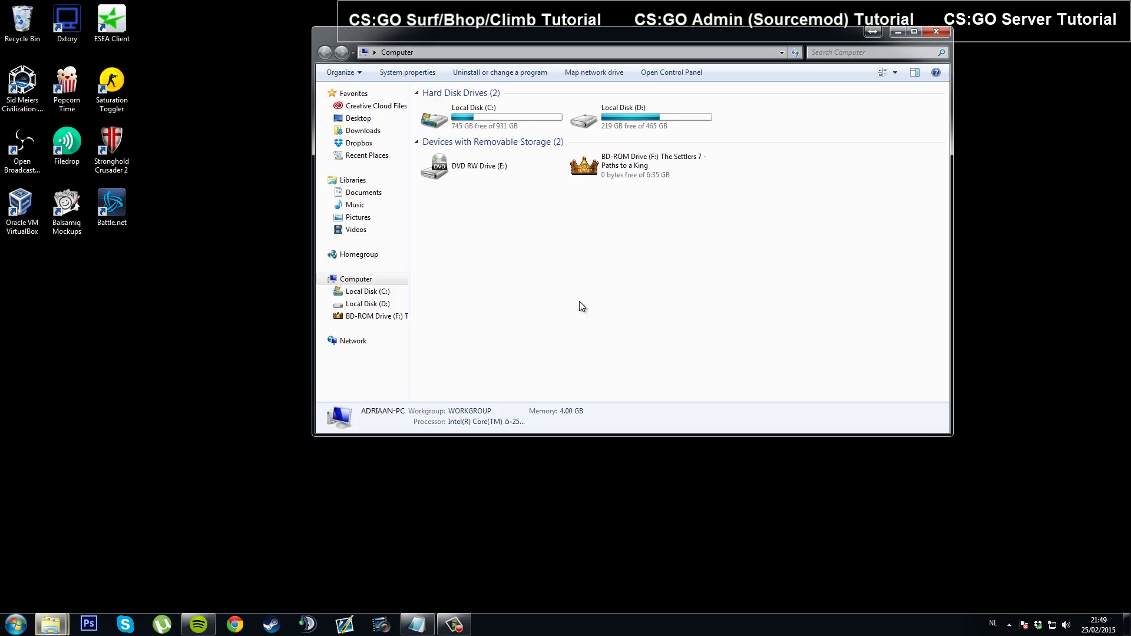
pyautogui.moveTo(568, 43); pyautogui.dragTo(465, 79)
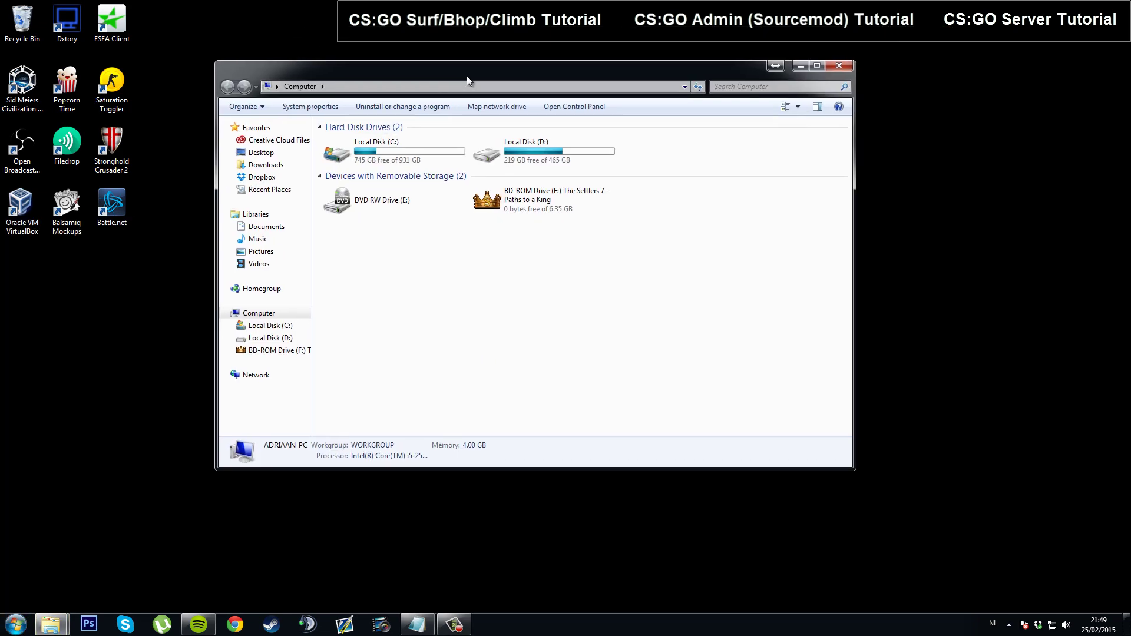
pyautogui.doubleClick(606, 151)
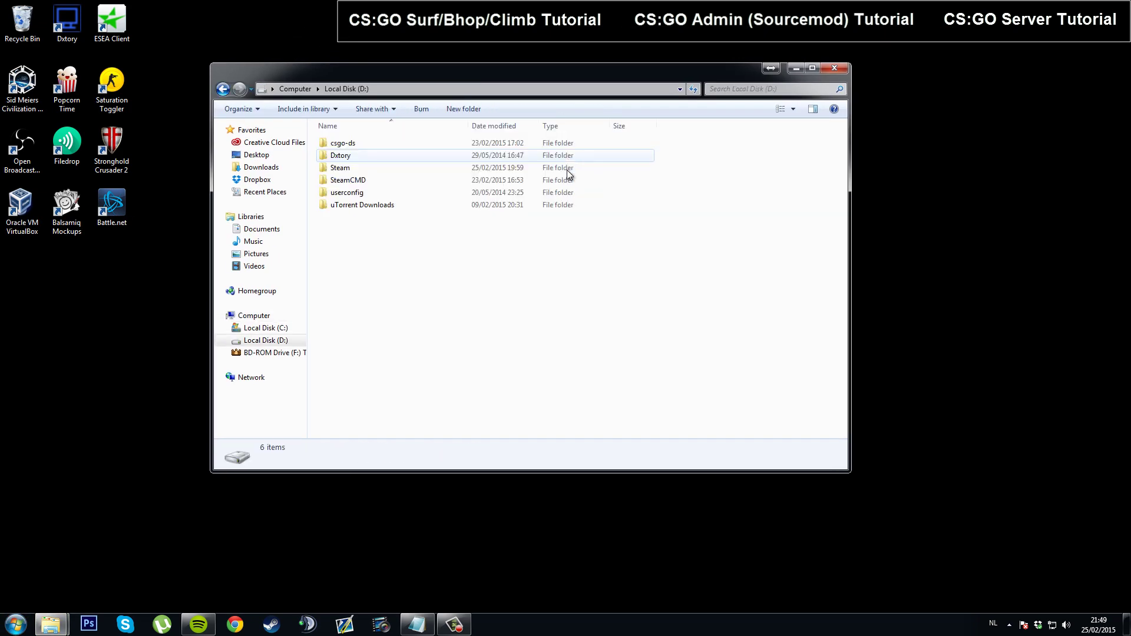
pyautogui.doubleClick(347, 145)
pyautogui.click(400, 89)
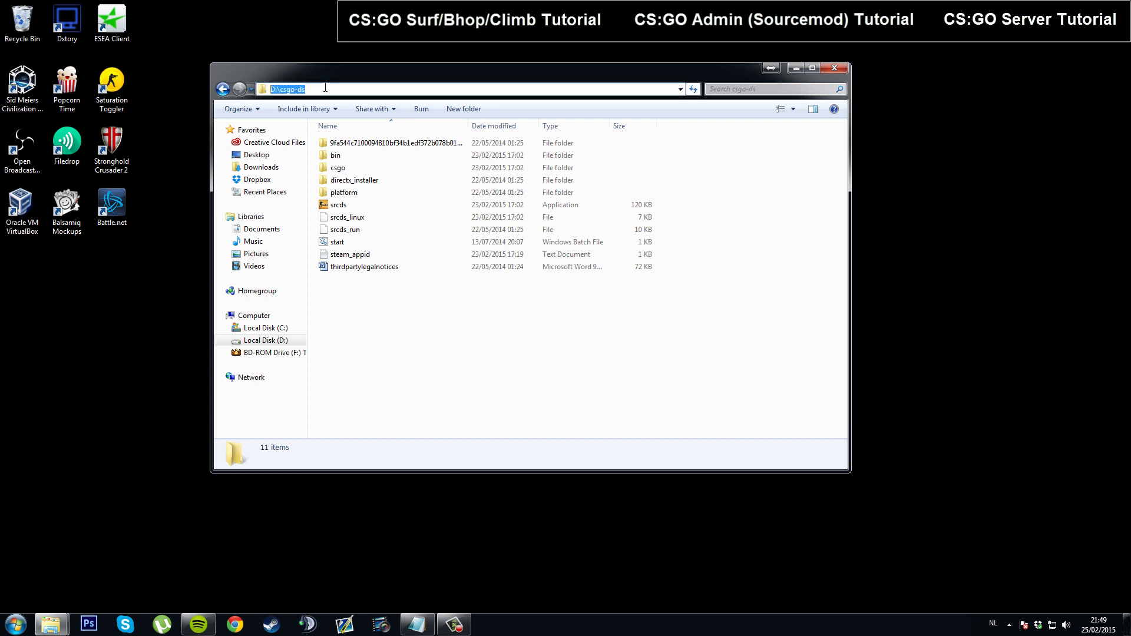
pyautogui.click(372, 332)
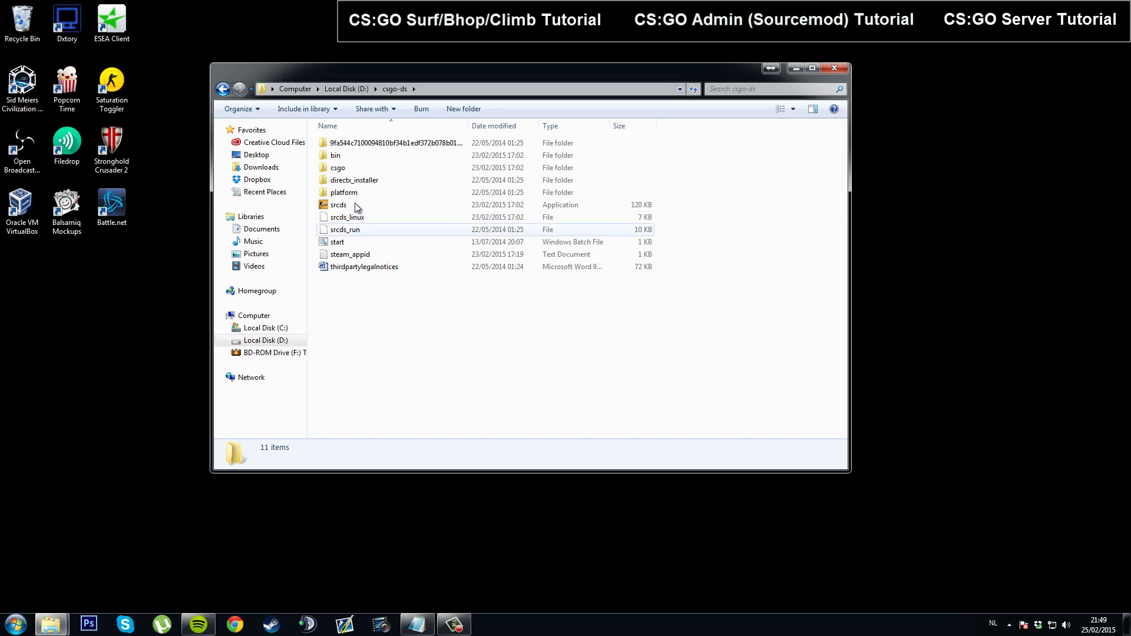
# - Open csgo\maps and scroll to the bottom of its 182 map files
pyautogui.doubleClick(344, 171)
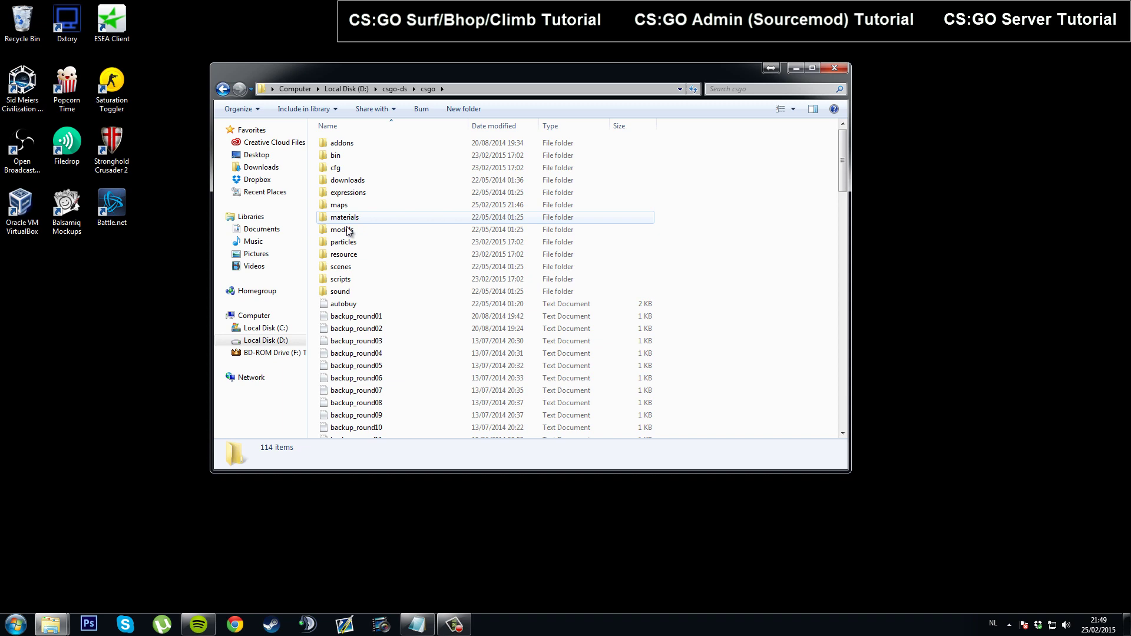
pyautogui.doubleClick(342, 205)
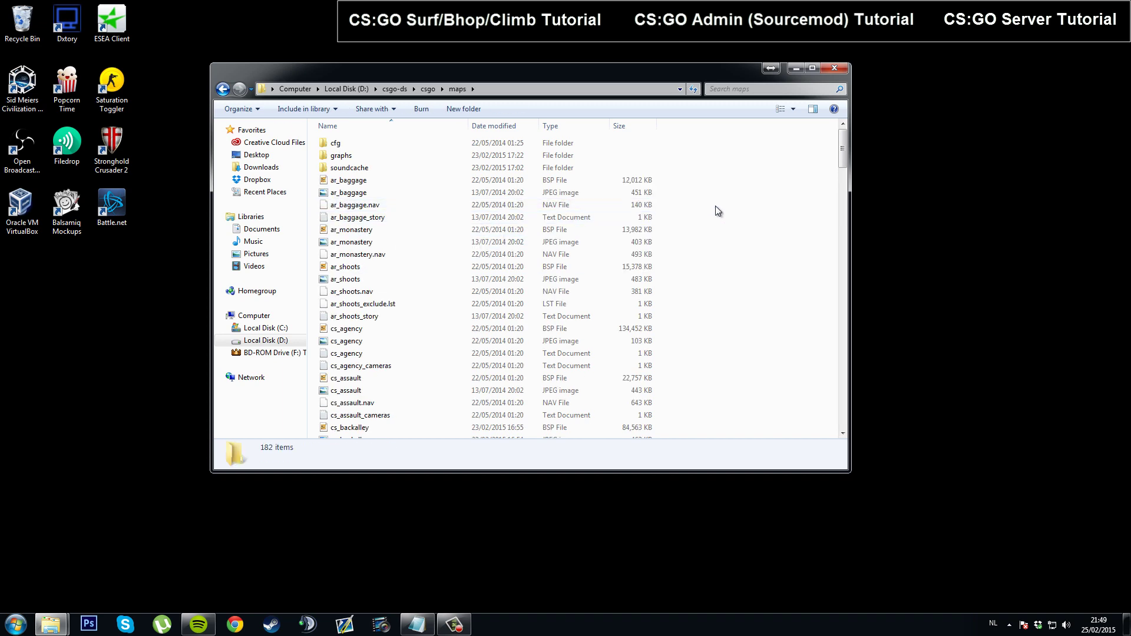
pyautogui.moveTo(707, 142); pyautogui.dragTo(474, 404)
pyautogui.click(762, 306)
pyautogui.scroll(-10, 748, 318)
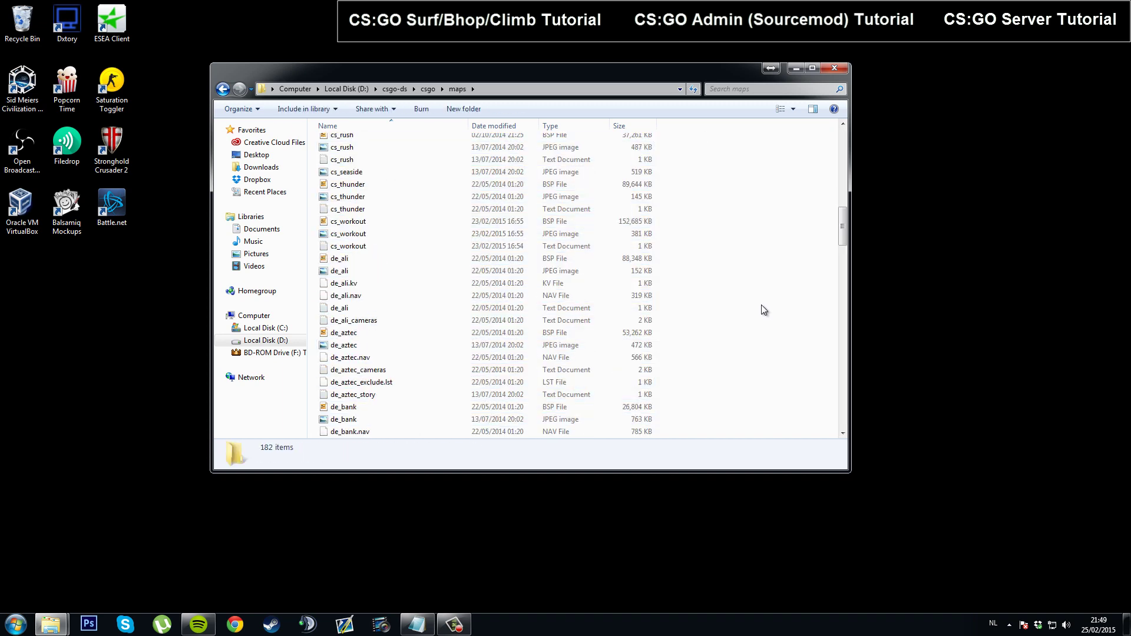
pyautogui.scroll(-20, 742, 328)
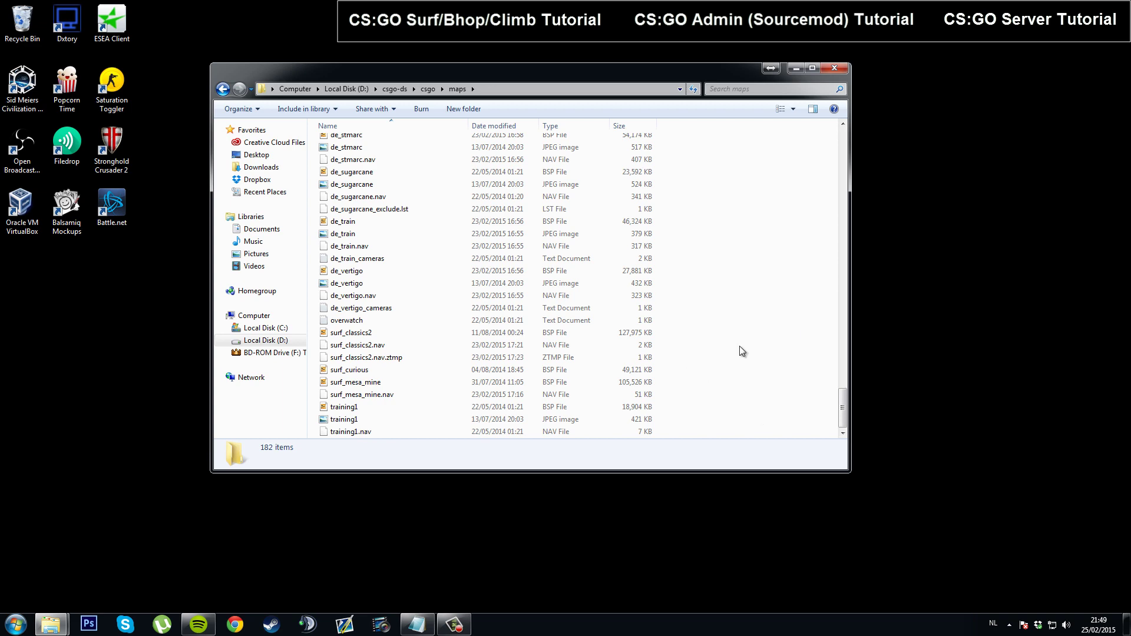
pyautogui.moveTo(696, 408); pyautogui.dragTo(744, 312)
pyautogui.click(751, 320)
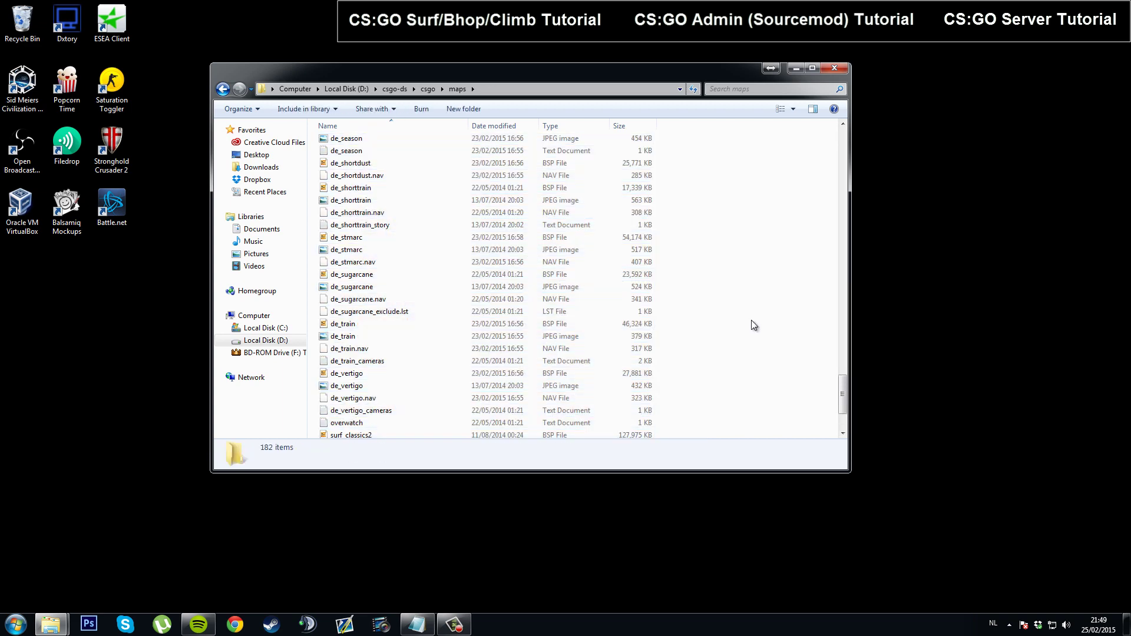
pyautogui.scroll(-3, 752, 320)
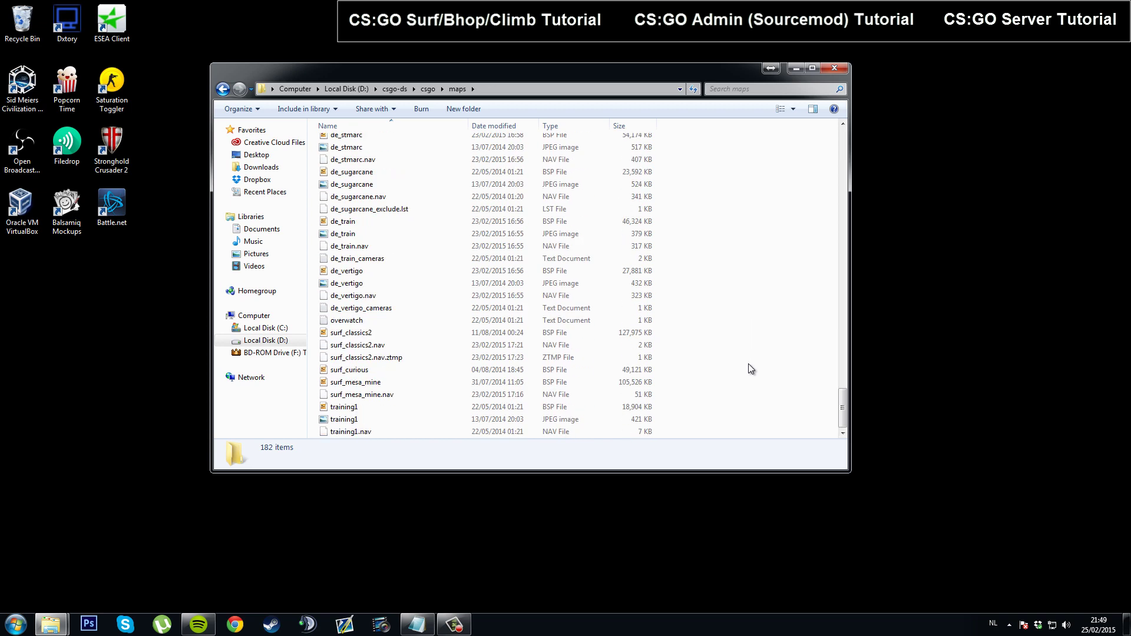
pyautogui.click(131, 369)
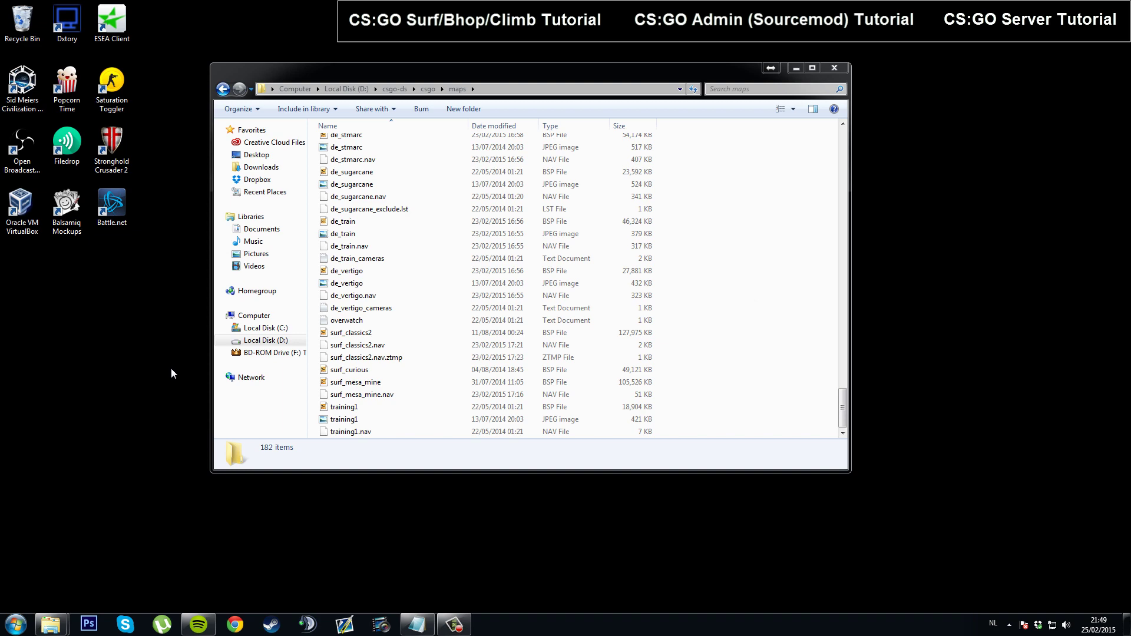
# - Open a second Explorer window at D:\Steam\SteamApps\common
pyautogui.press('super')
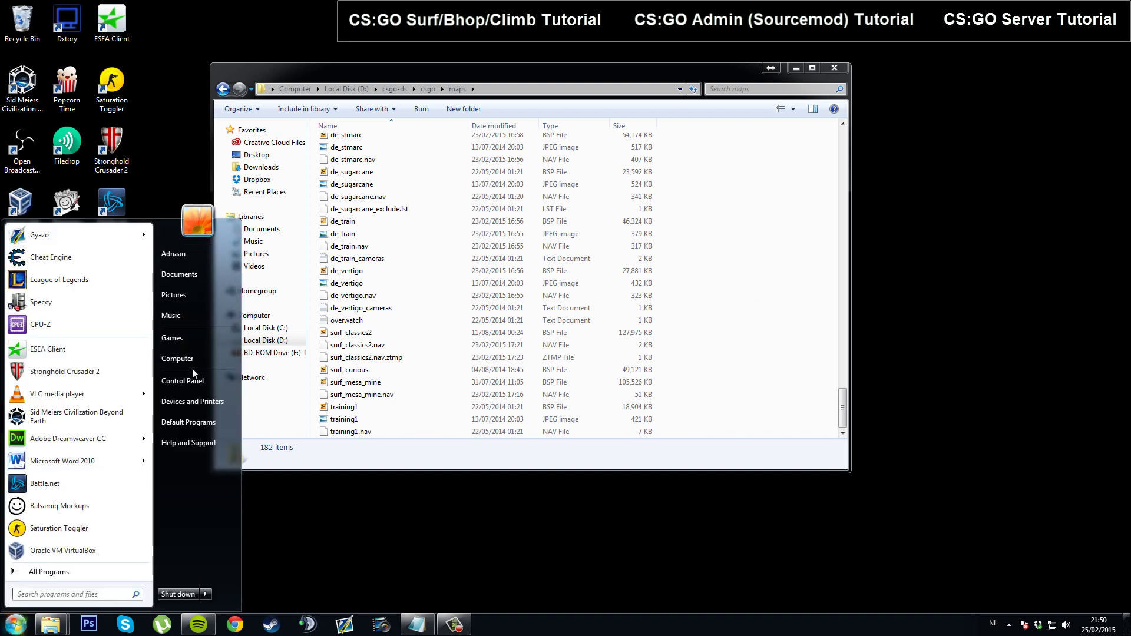
pyautogui.press('super')
pyautogui.press('super+e')
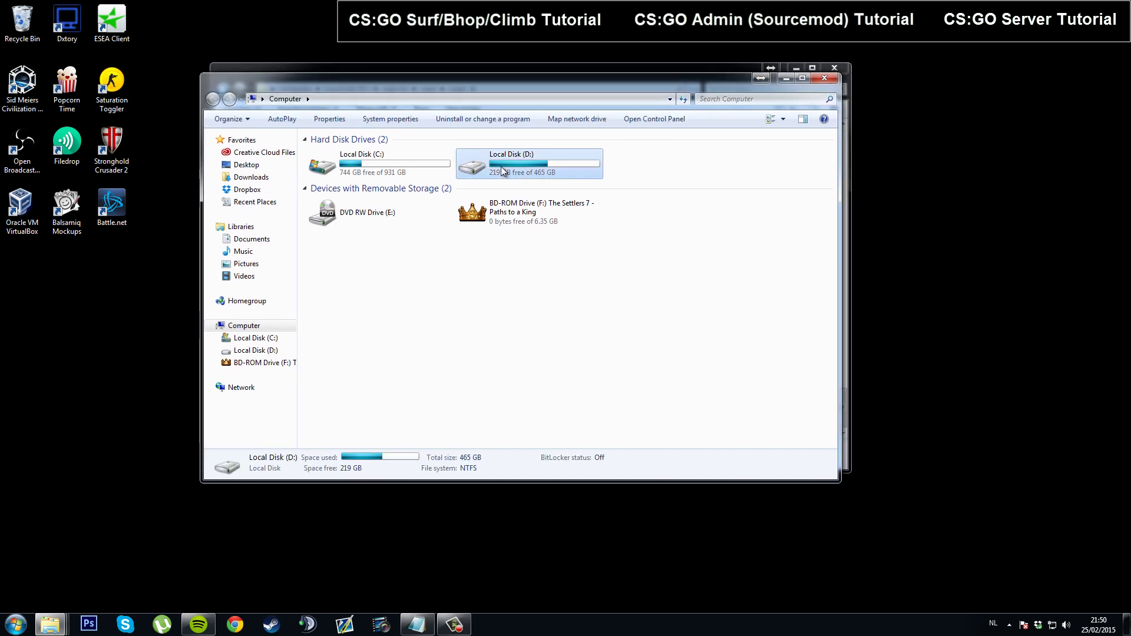
pyautogui.doubleClick(513, 162)
pyautogui.doubleClick(330, 177)
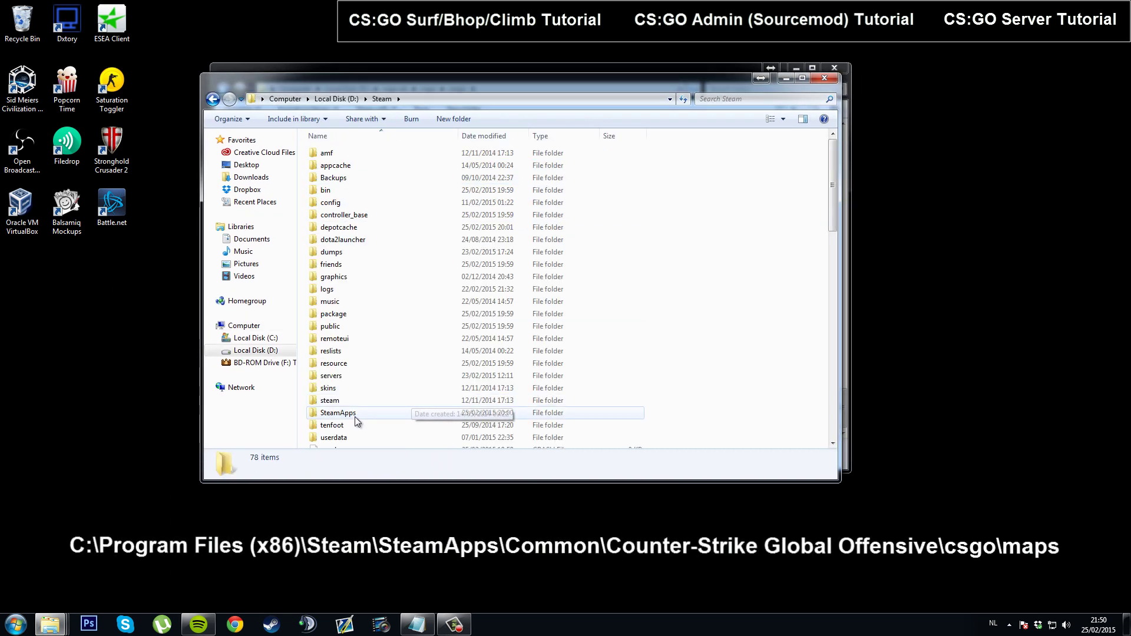
pyautogui.doubleClick(355, 413)
pyautogui.doubleClick(329, 153)
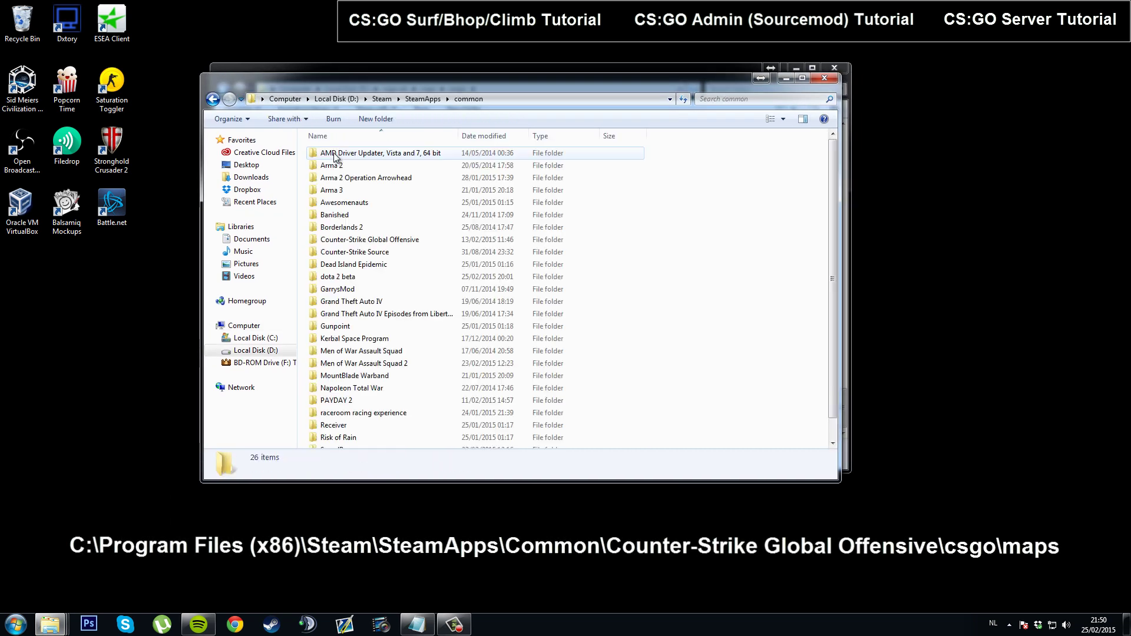
# - Open Counter-Strike Global Offensive\csgo\maps and scroll down to the surf_ maps
pyautogui.doubleClick(372, 240)
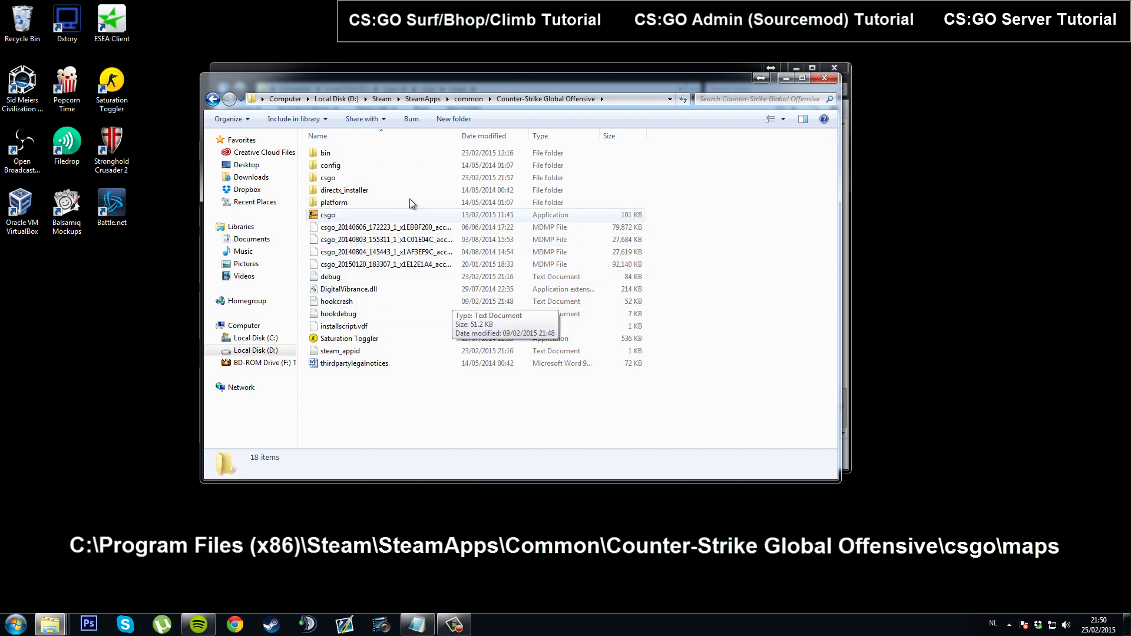
pyautogui.doubleClick(358, 178)
pyautogui.doubleClick(344, 218)
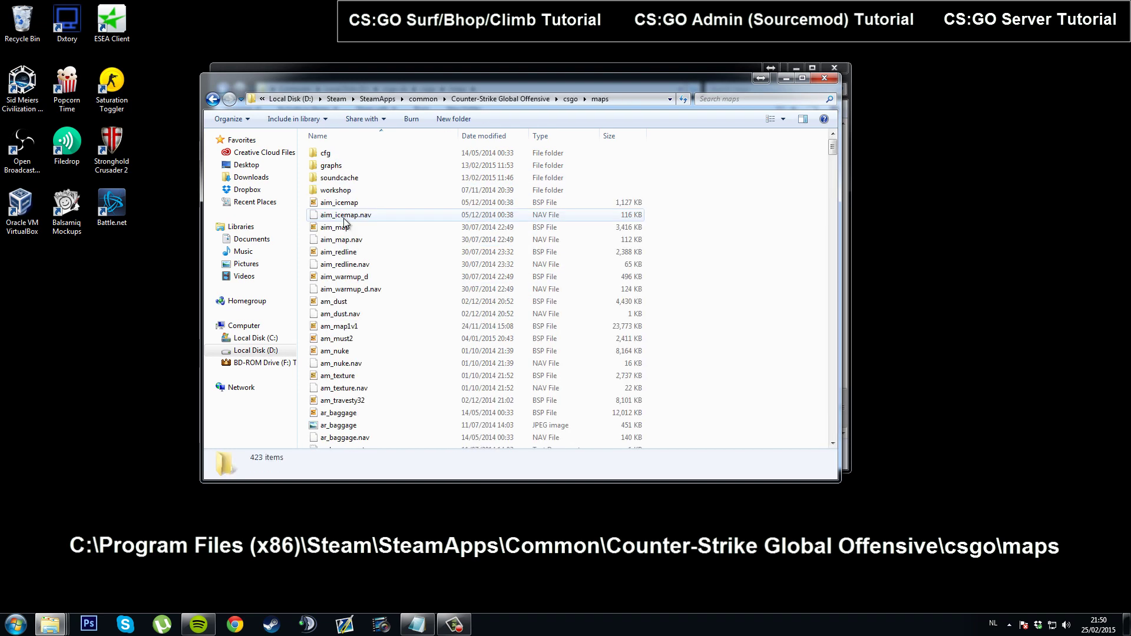
pyautogui.scroll(-20, 718, 246)
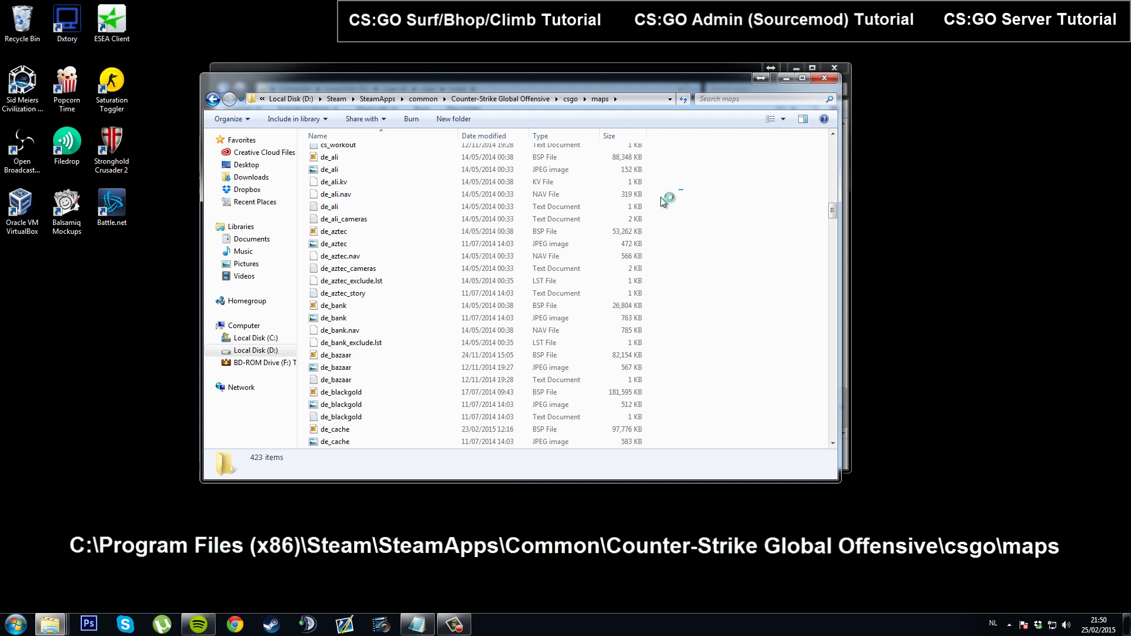
pyautogui.click(677, 299)
pyautogui.scroll(-20, 682, 317)
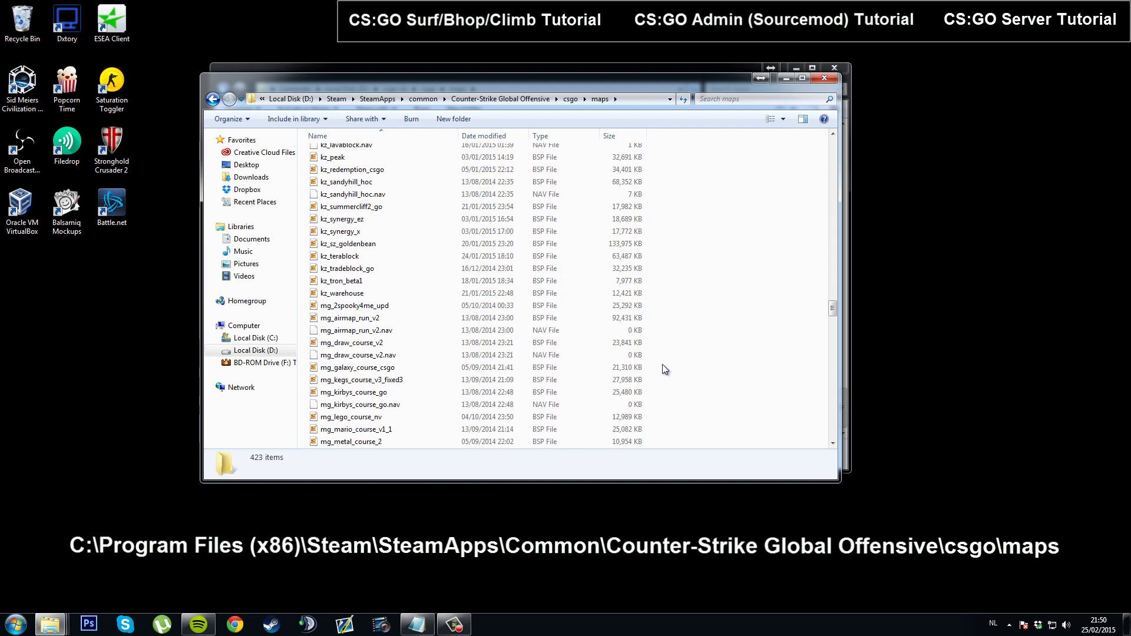
pyautogui.scroll(-20, 721, 378)
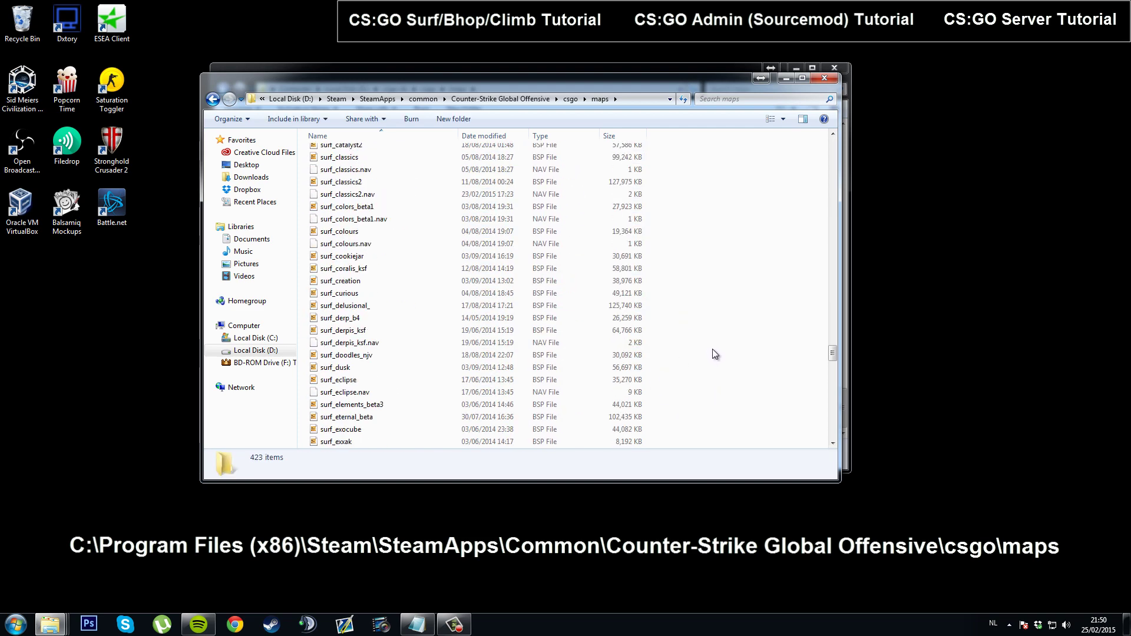
pyautogui.scroll(-5, 753, 303)
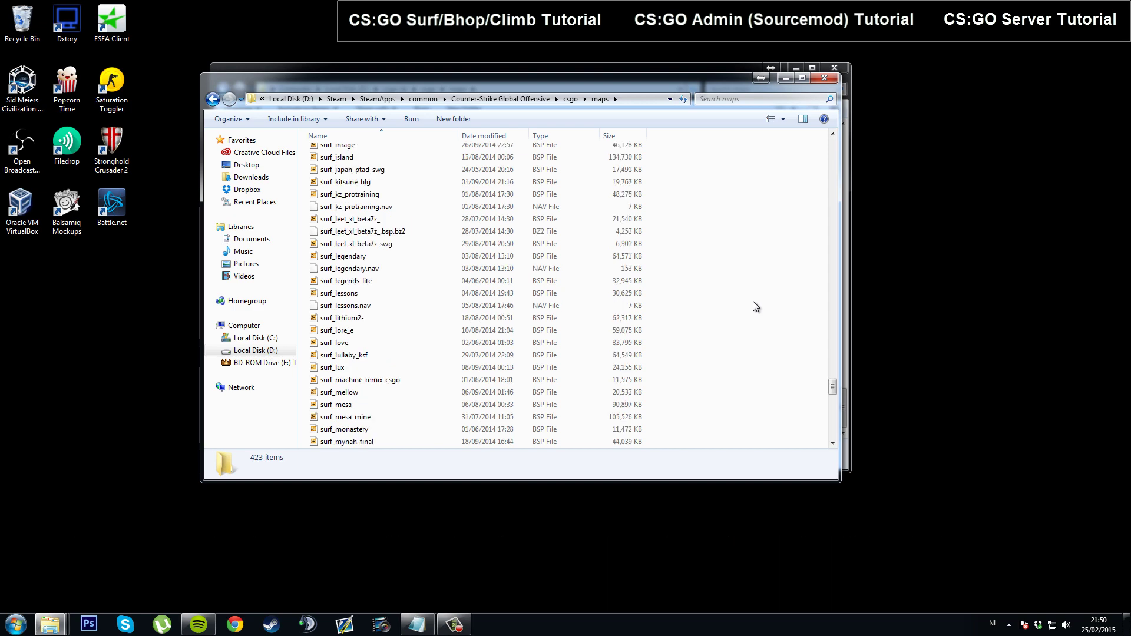
# - Copy surf_kz_protraining from the Steam maps folder into the csgo-ds maps folder
pyautogui.moveTo(571, 83); pyautogui.dragTo(394, 47)
pyautogui.click(842, 391)
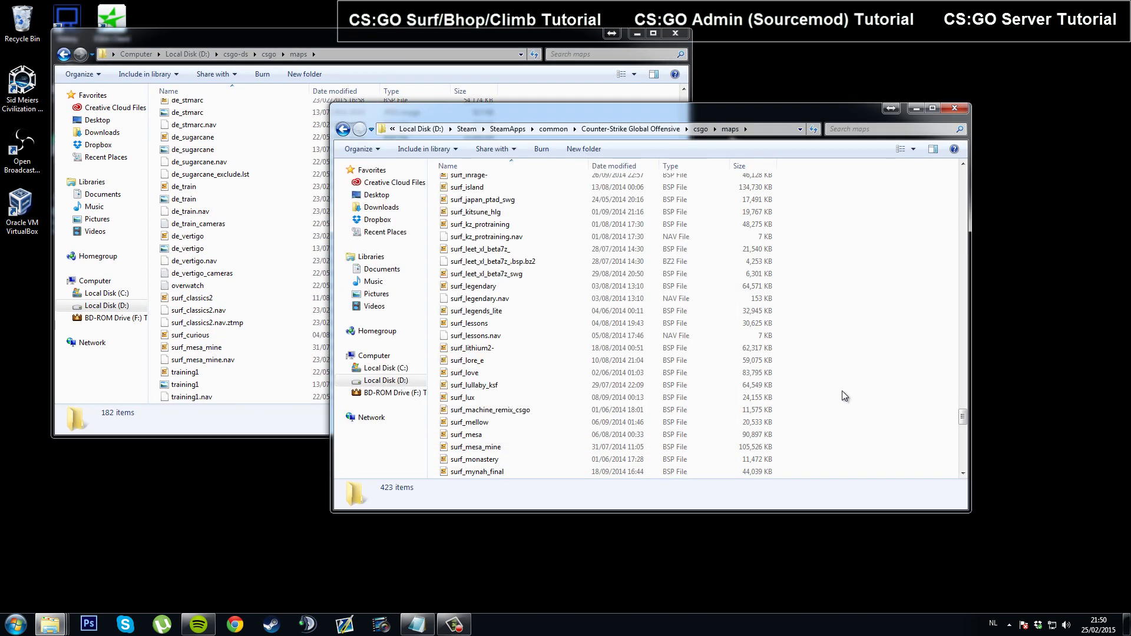
pyautogui.scroll(4, 843, 391)
pyautogui.click(495, 365)
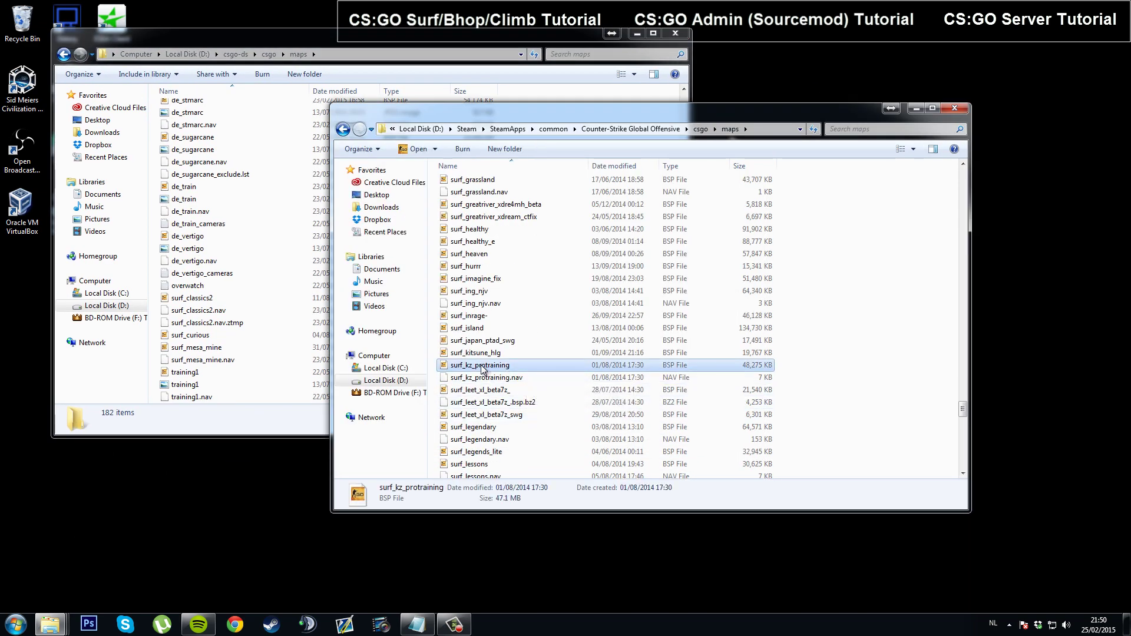
pyautogui.moveTo(495, 366); pyautogui.dragTo(250, 251)
pyautogui.rightClick(497, 366)
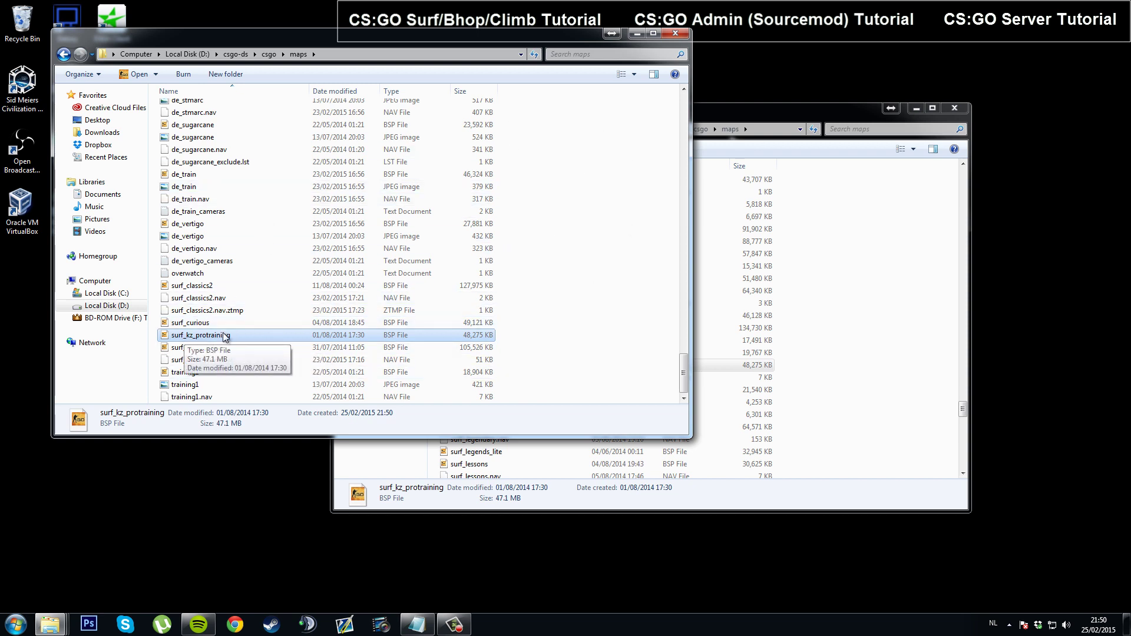
pyautogui.click(601, 296)
# - Close the Steam maps window and bring up Chrome from the taskbar
pyautogui.click(881, 281)
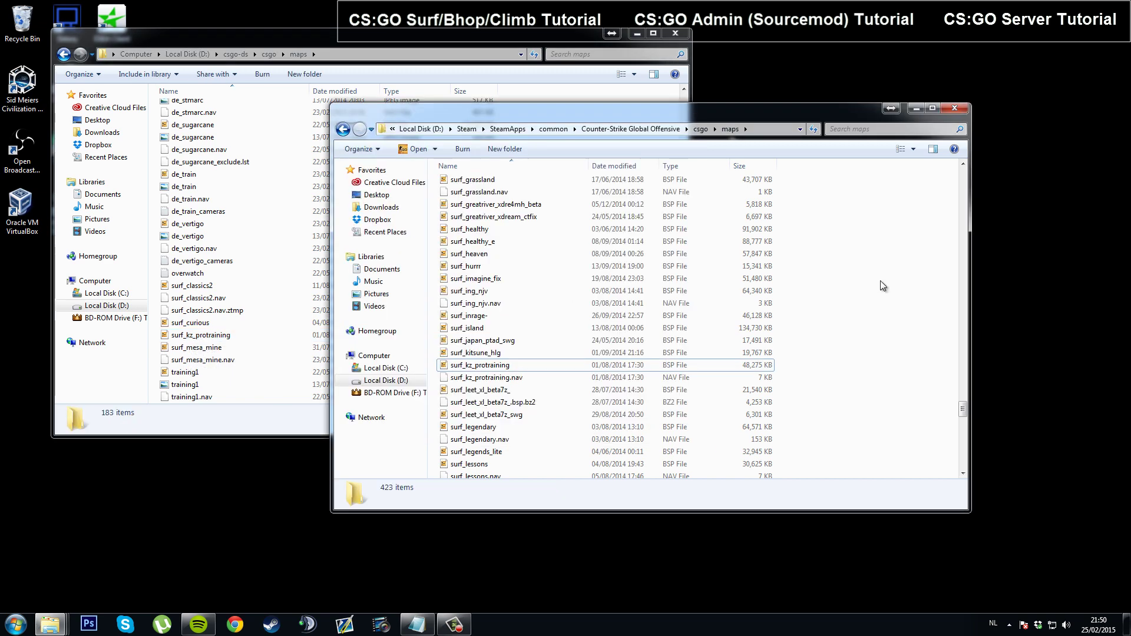
pyautogui.click(956, 110)
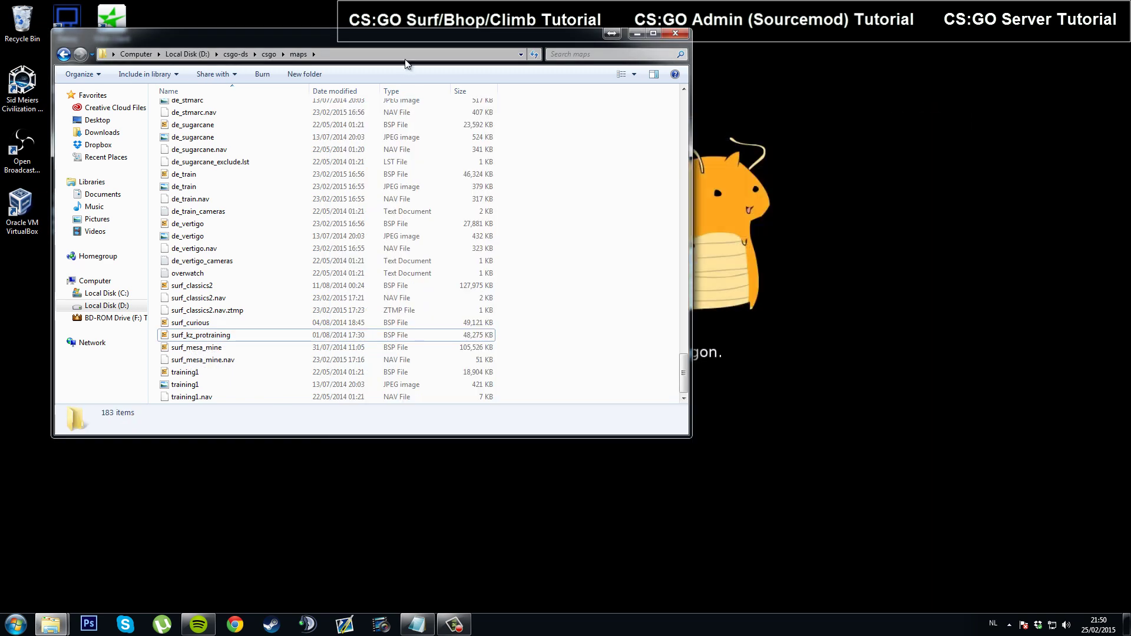
pyautogui.moveTo(435, 45); pyautogui.dragTo(674, 26)
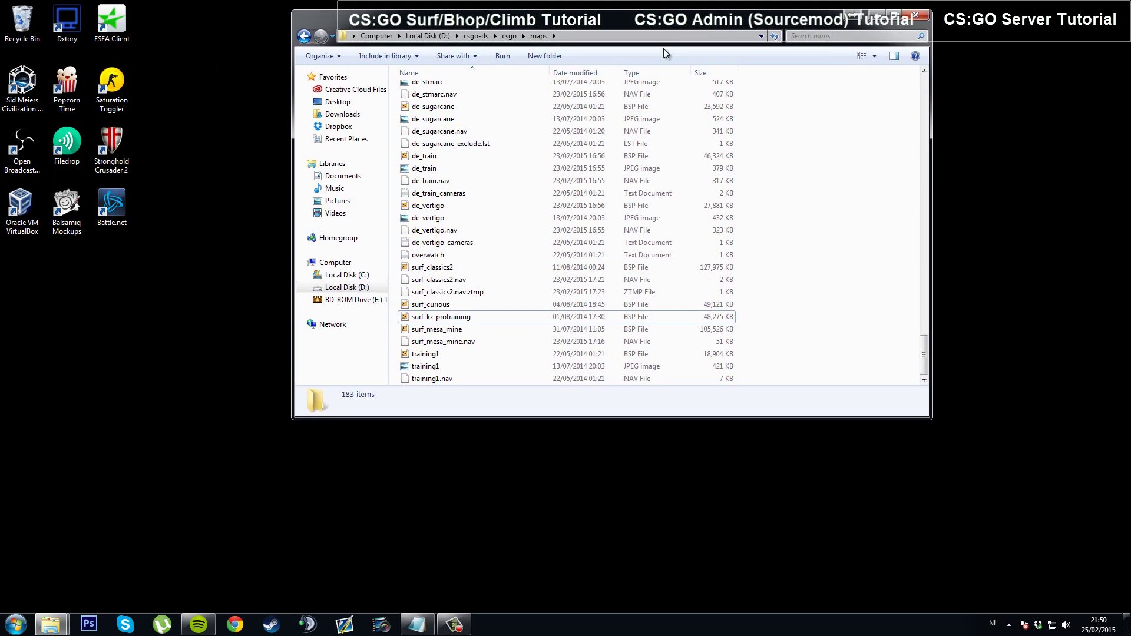
pyautogui.click(235, 484)
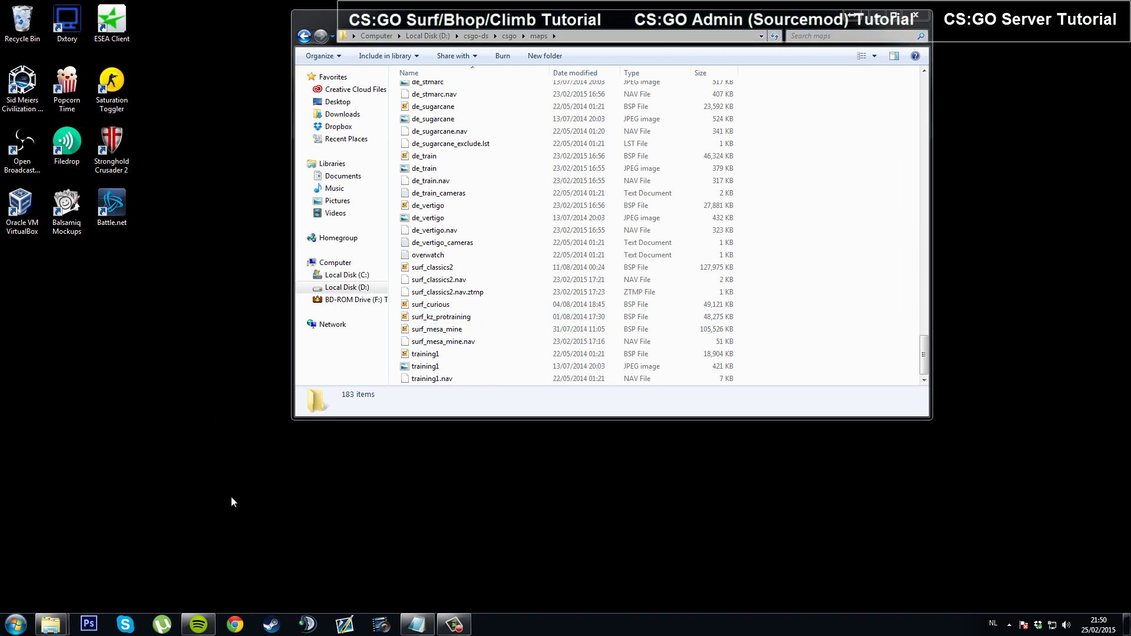
pyautogui.click(235, 625)
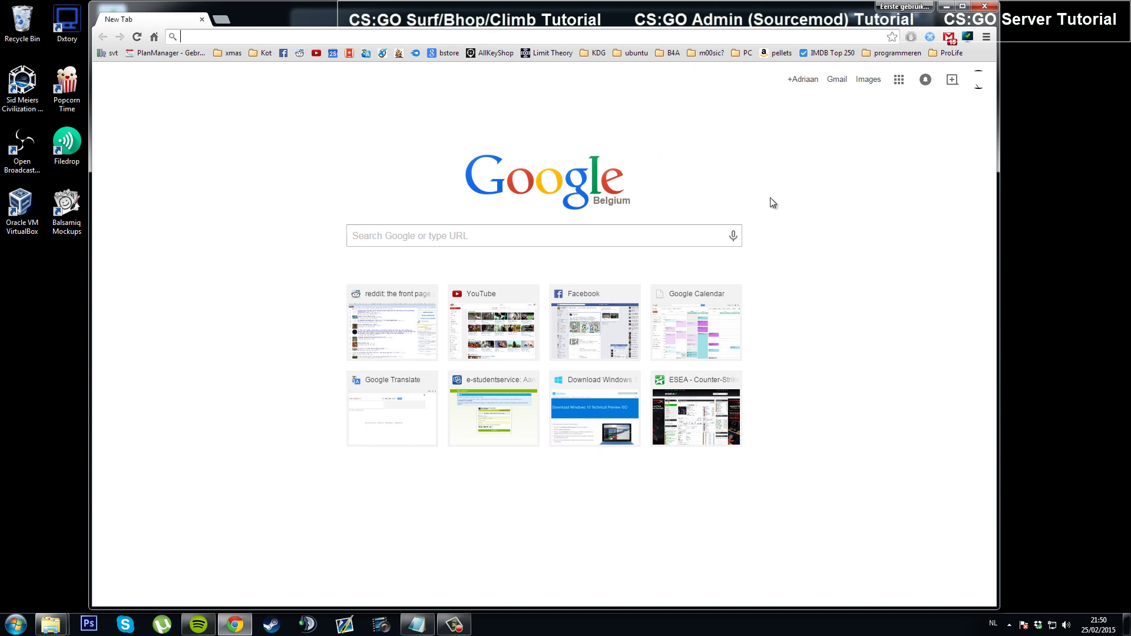
# - Google 'gamebanana' and browse to Maps > Counter-Strike: Global Offensive > Surf Style
pyautogui.write('gamebanana')
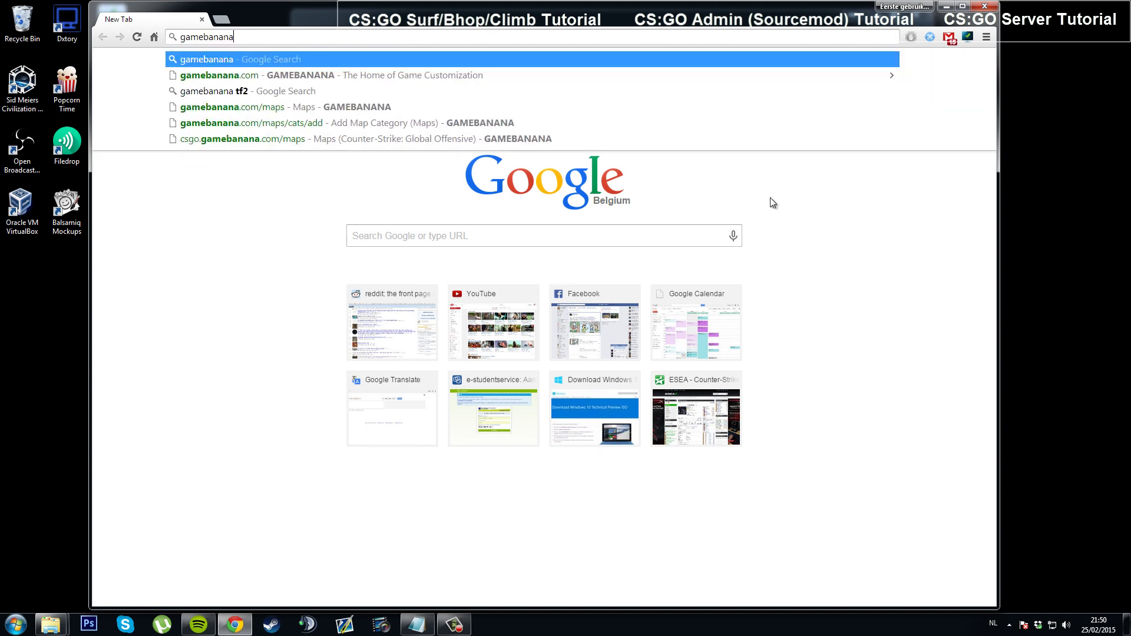
pyautogui.press('Return')
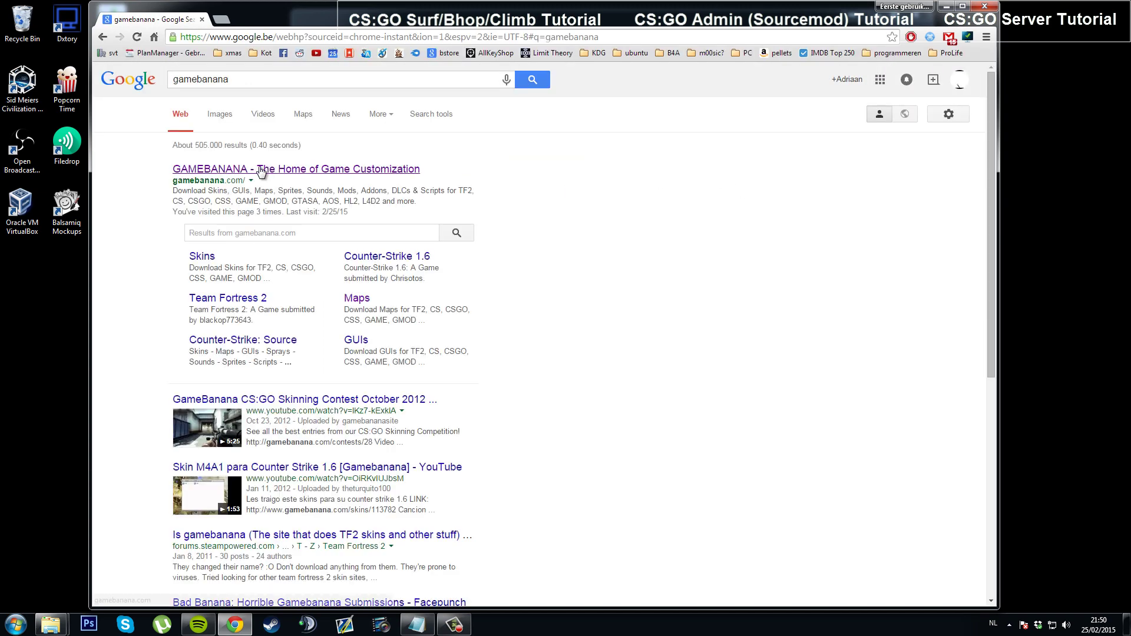
pyautogui.click(247, 171)
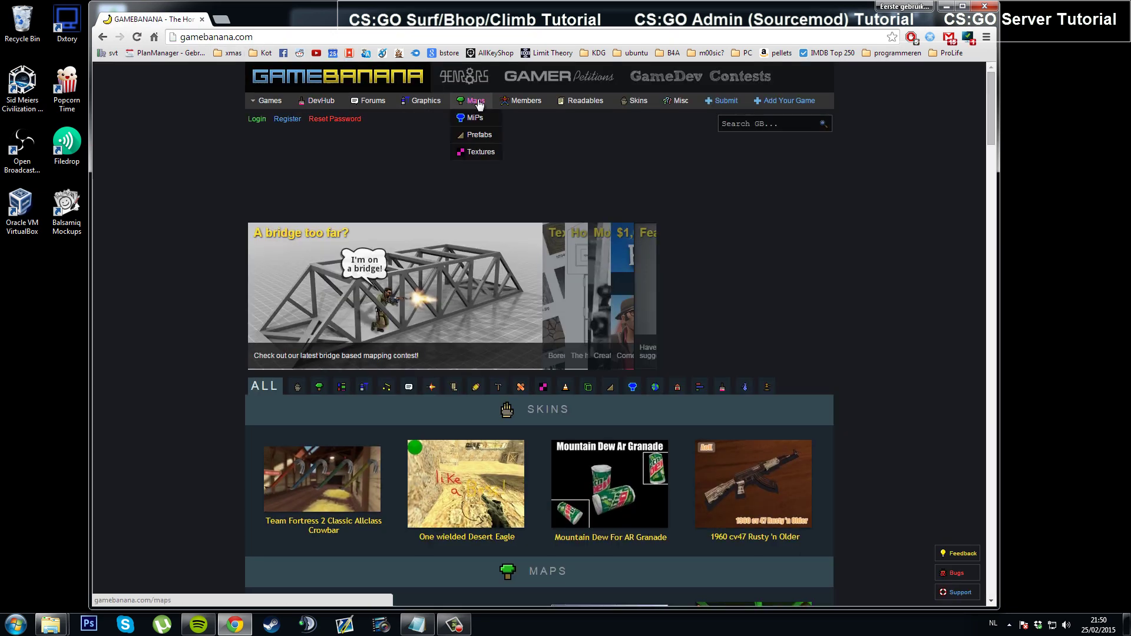
pyautogui.click(476, 103)
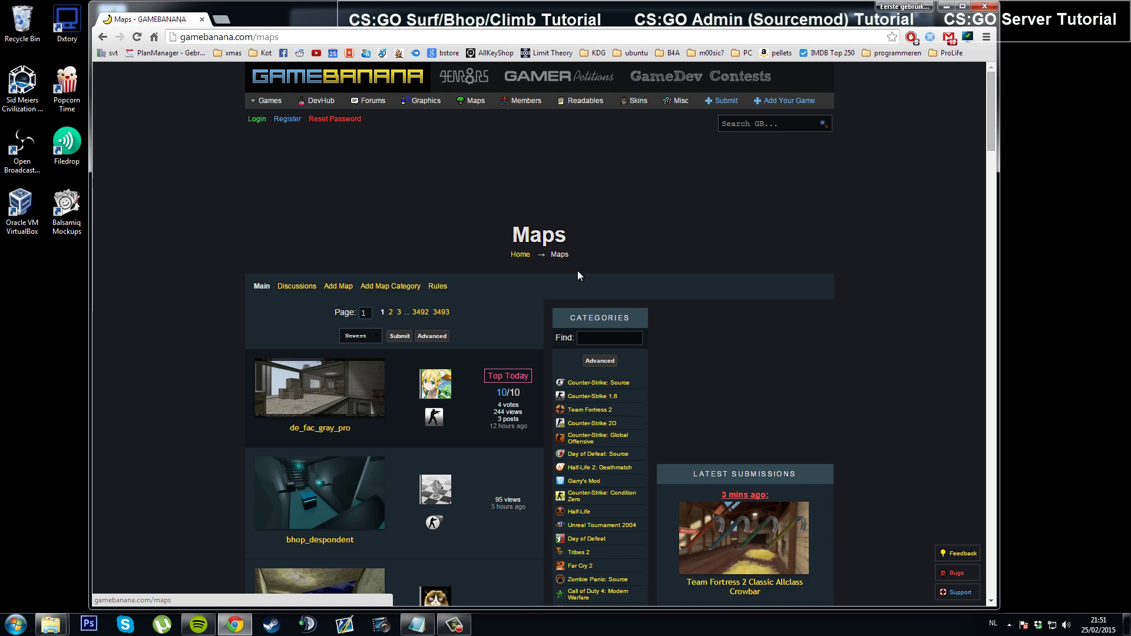
pyautogui.scroll(-4, 589, 277)
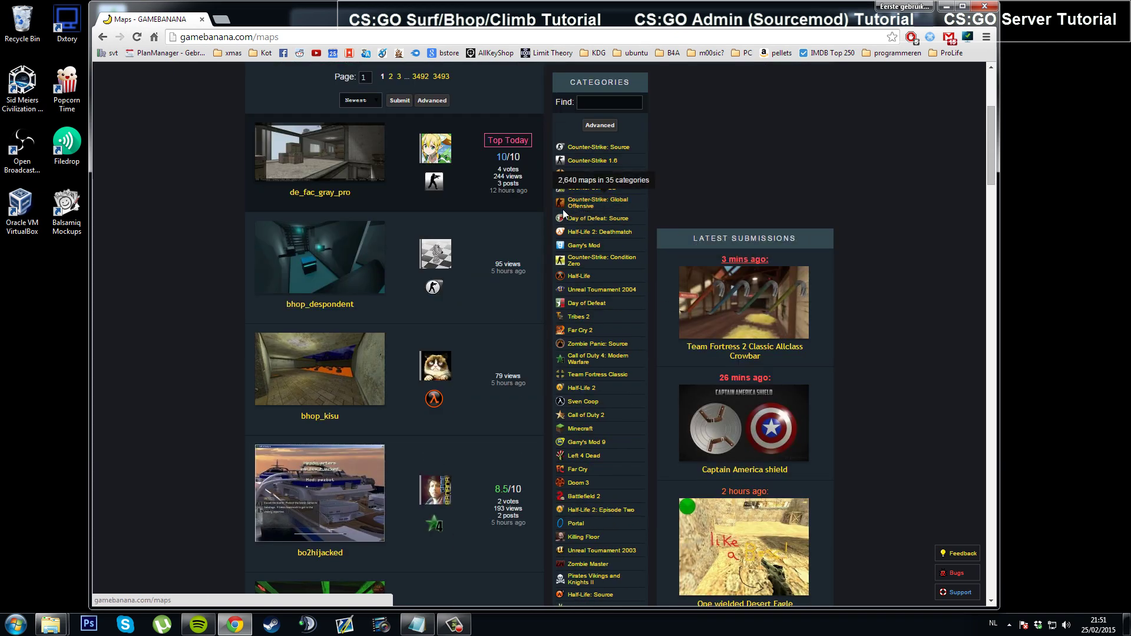
pyautogui.click(592, 203)
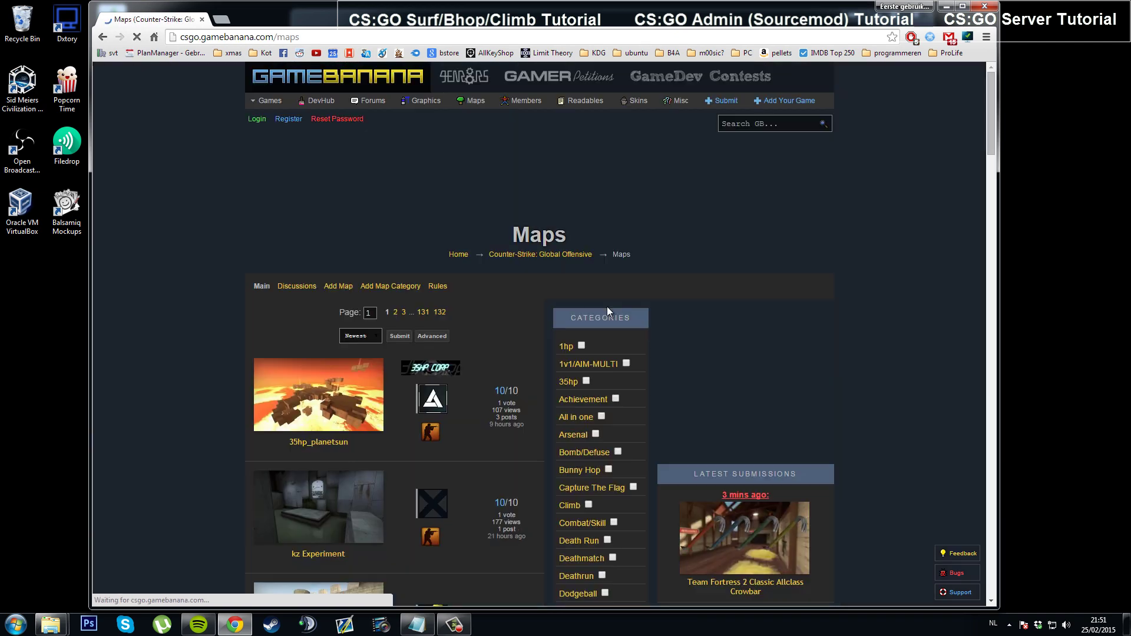
pyautogui.scroll(-7, 671, 327)
pyautogui.scroll(-2, 645, 325)
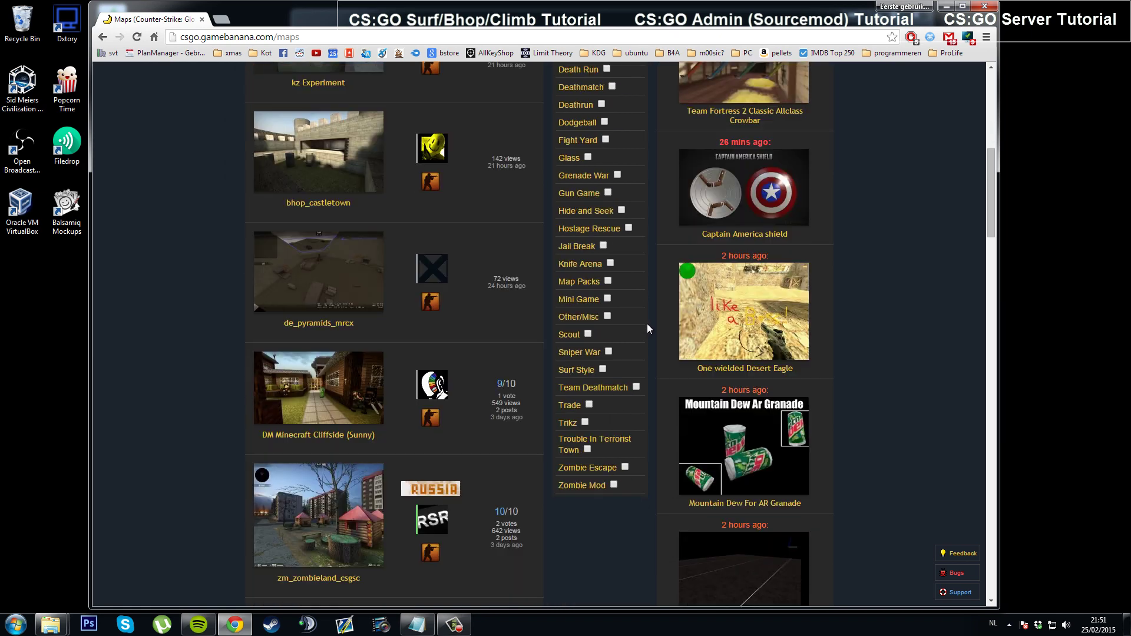
pyautogui.scroll(1, 630, 394)
pyautogui.click(575, 372)
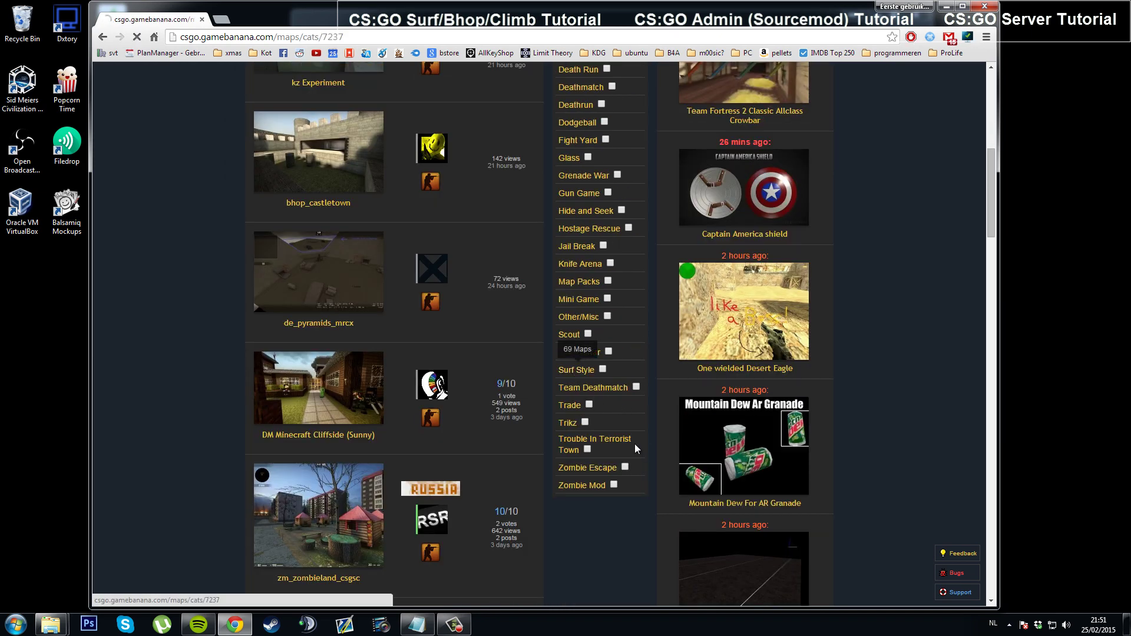
# - Search the site for surf_beginner and open the surf_beginner_GO map page
pyautogui.click(758, 118)
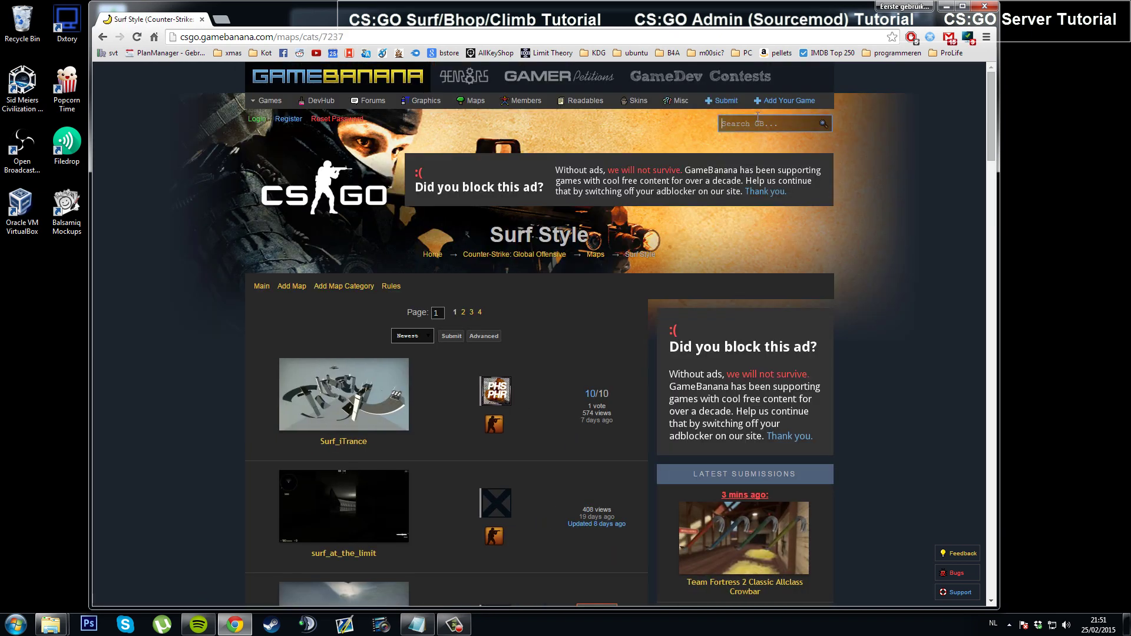
pyautogui.write('surf_beg')
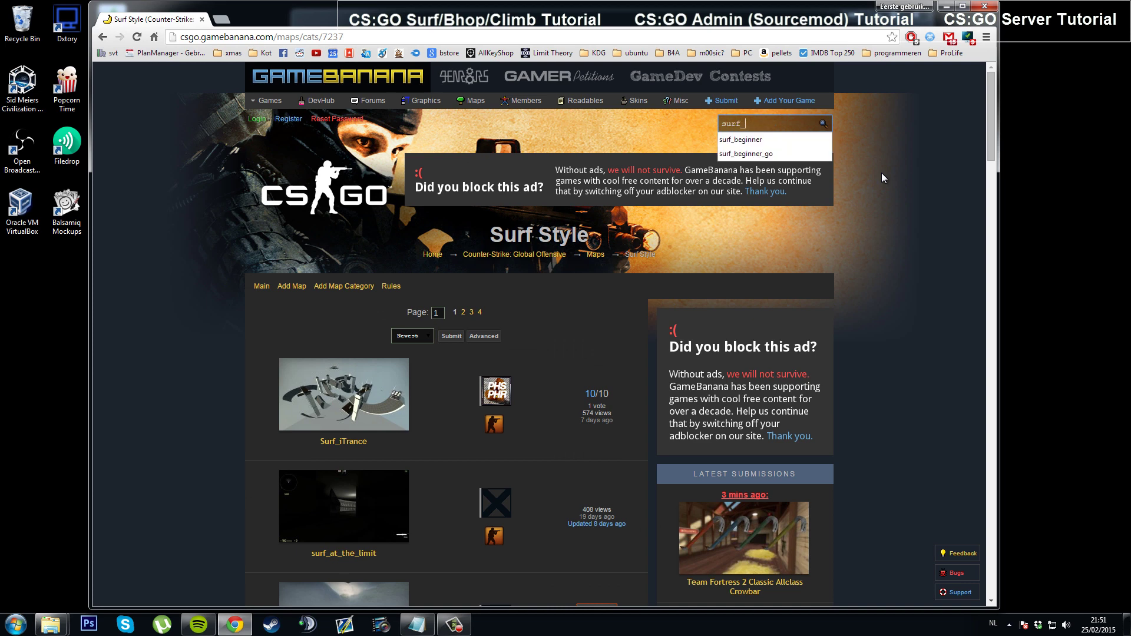
pyautogui.write('inner')
pyautogui.press('Return')
pyautogui.scroll(-4, 586, 335)
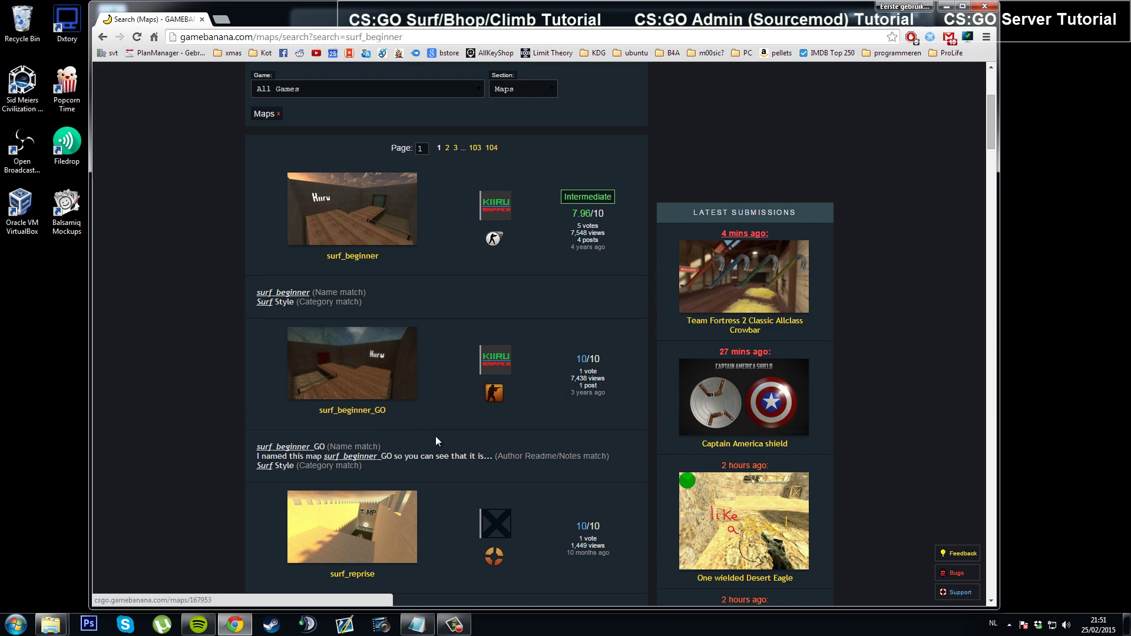
pyautogui.click(373, 414)
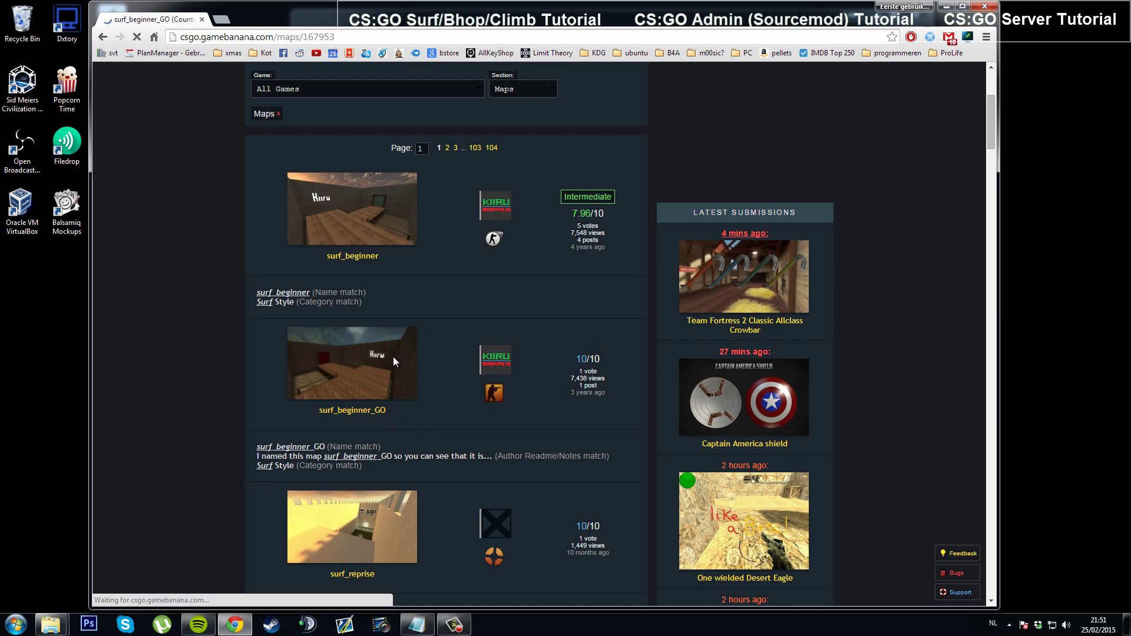
pyautogui.scroll(-6, 248, 458)
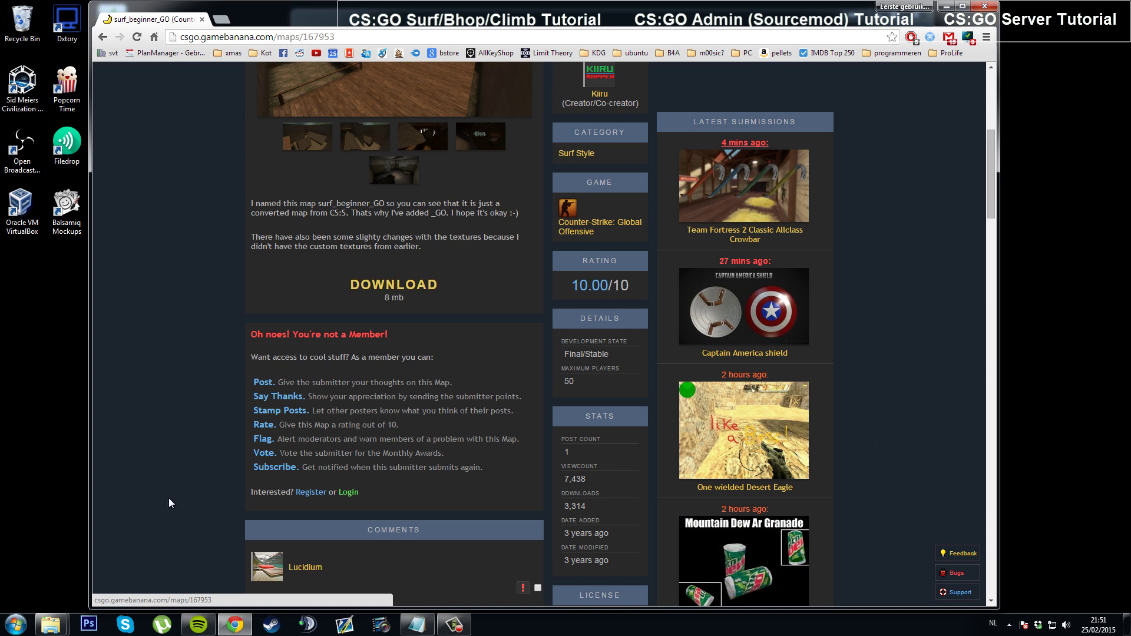
# - Bring the csgo-ds maps window to the front, reposition it, and minimize Chrome
pyautogui.moveTo(51, 624)
pyautogui.click(207, 557)
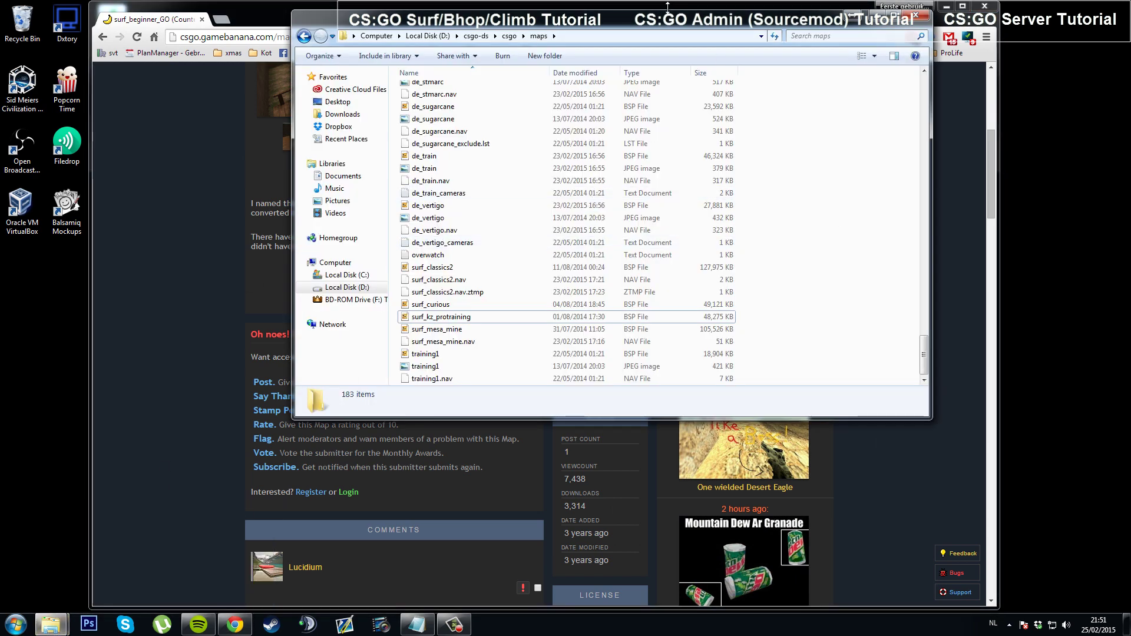
pyautogui.moveTo(664, 19); pyautogui.dragTo(590, 118)
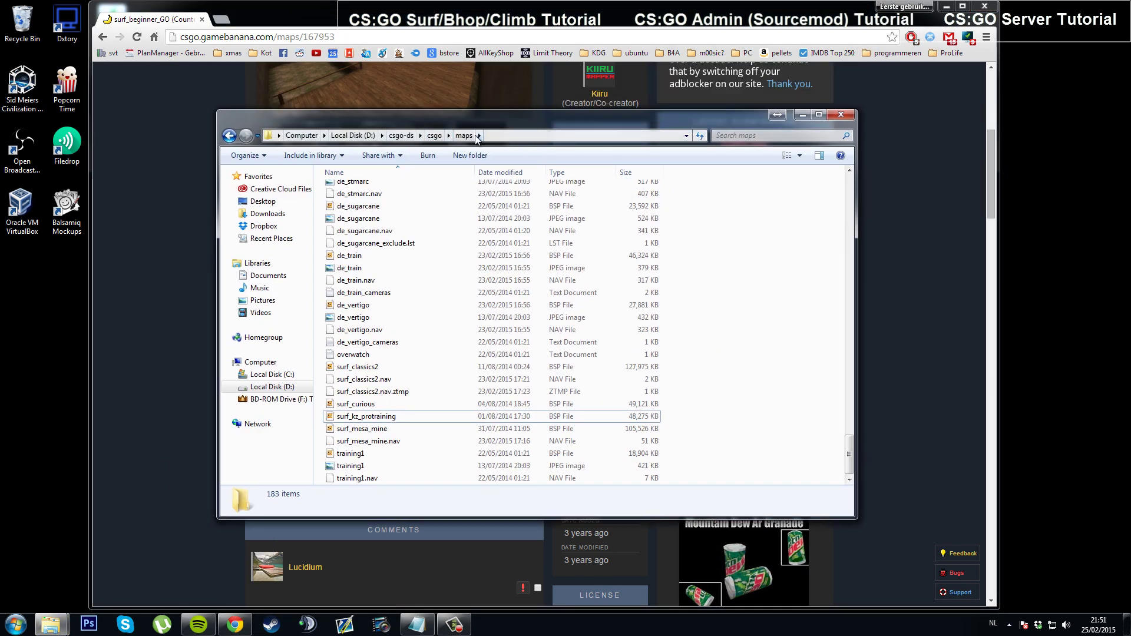
pyautogui.moveTo(671, 119); pyautogui.dragTo(480, 173)
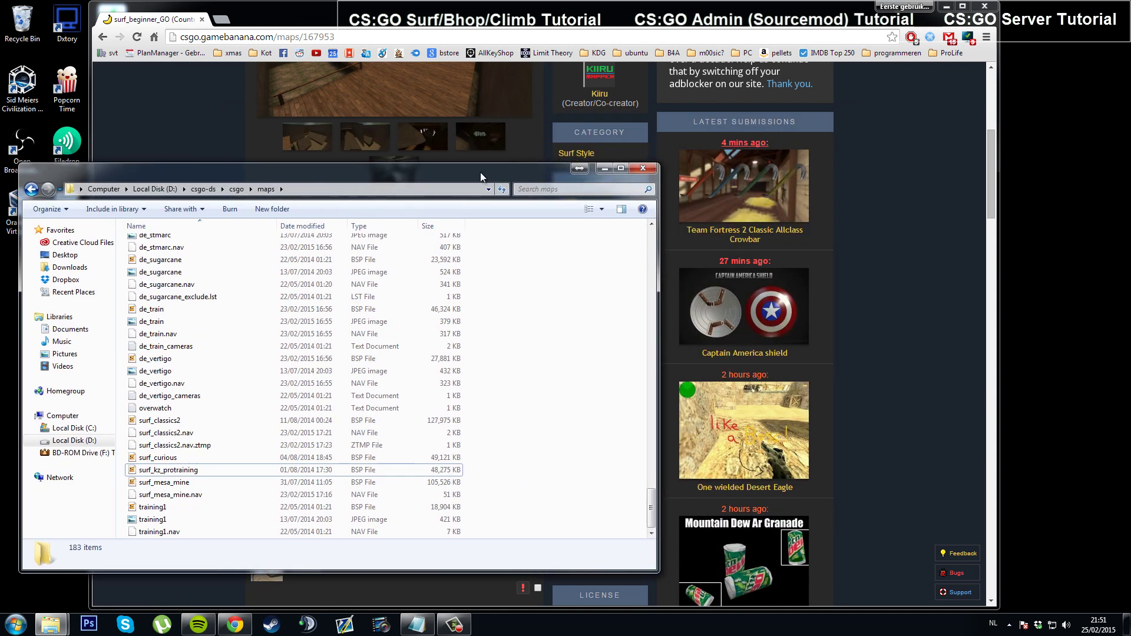
pyautogui.click(926, 195)
pyautogui.click(985, 6)
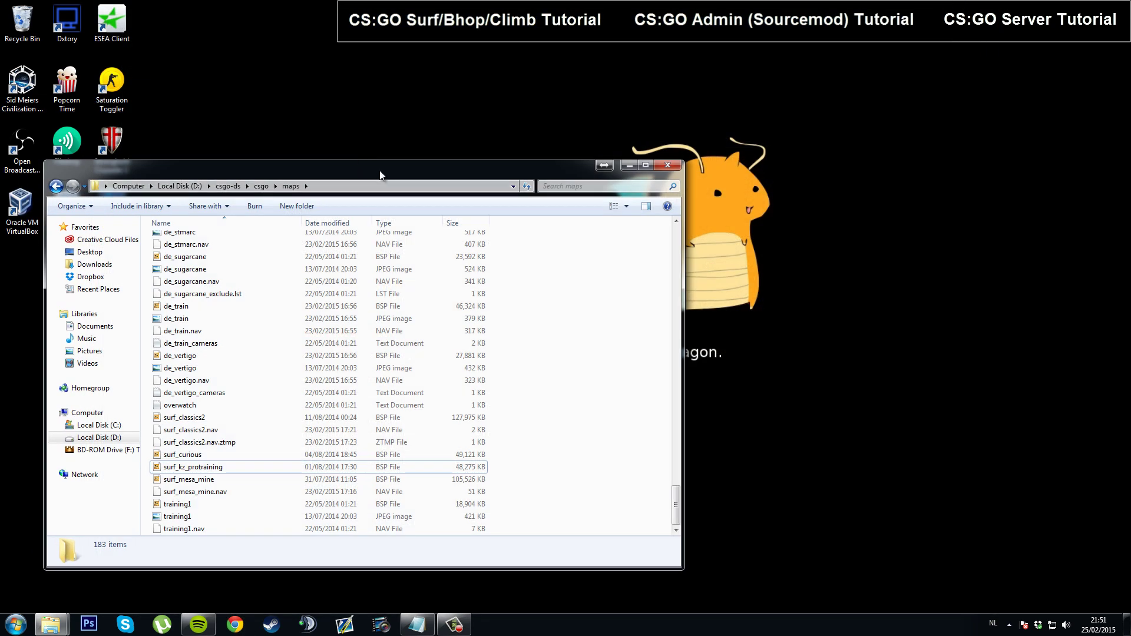
pyautogui.moveTo(380, 175); pyautogui.dragTo(657, 93)
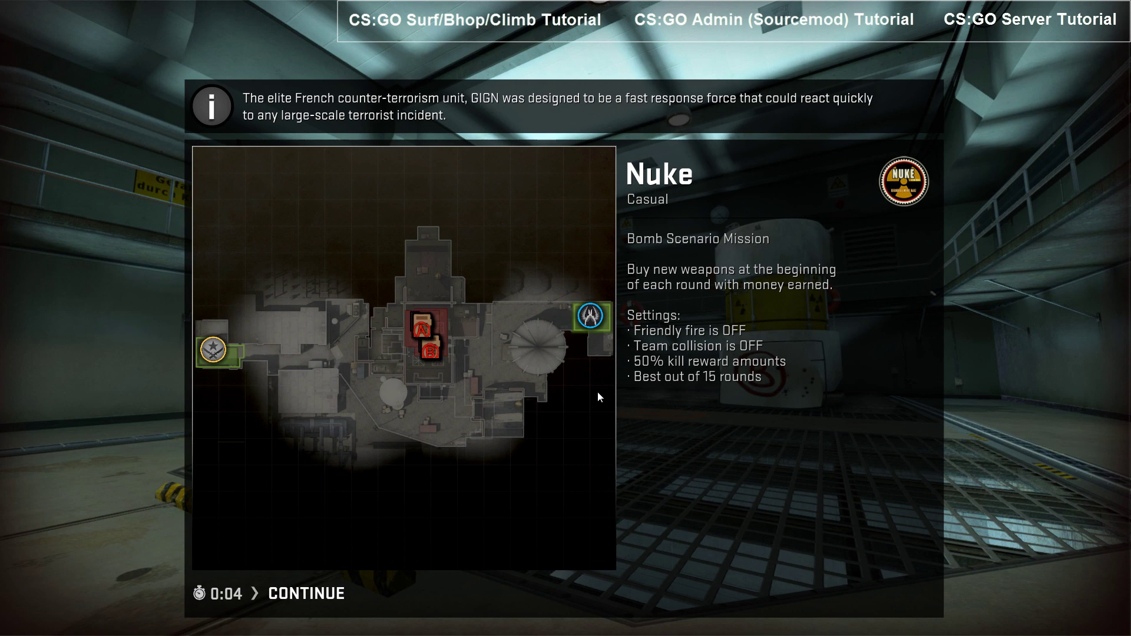
# - Continue past loading, dismiss the message of the day, and join Counter-Terrorists
pyautogui.press('Return')
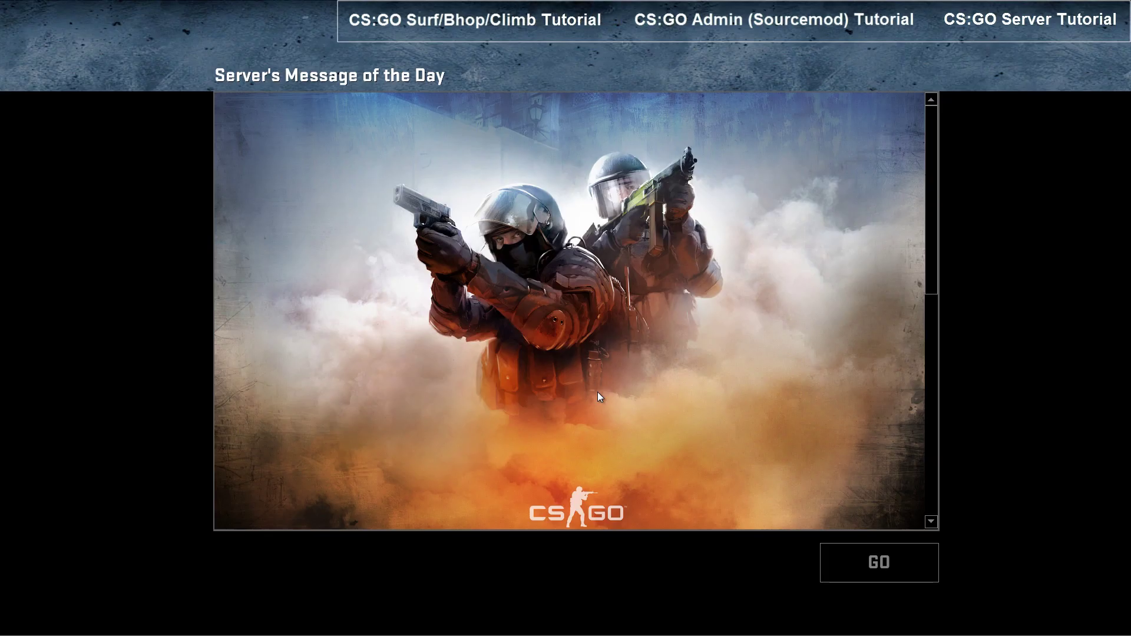
pyautogui.click(857, 570)
pyautogui.click(508, 441)
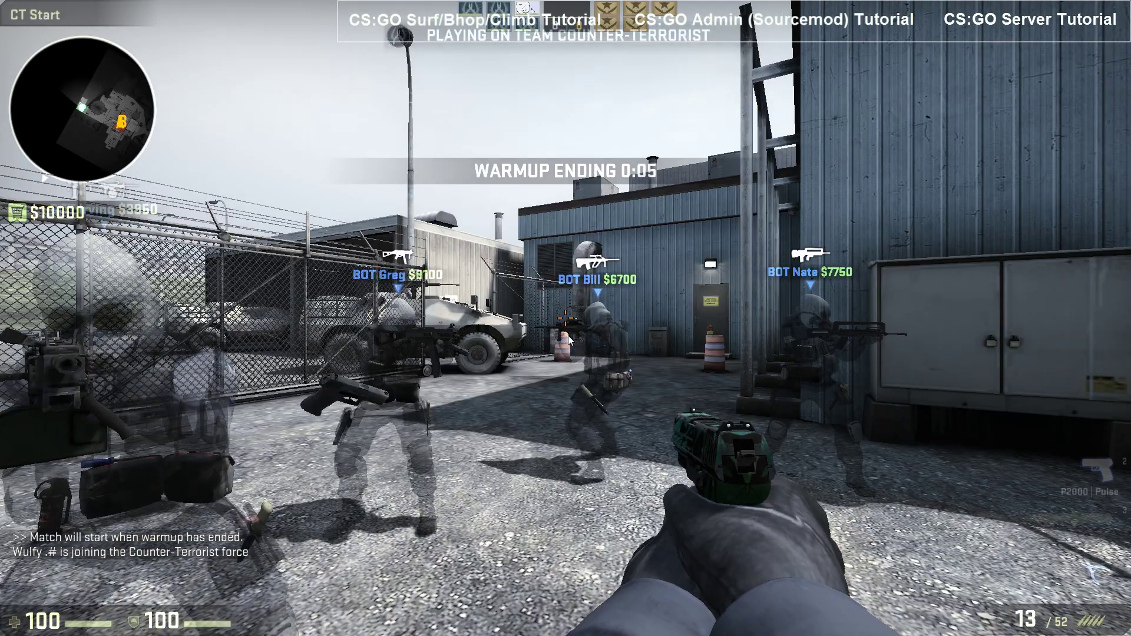
# - Open the admin menu with /admin, go to Server Commands > Choose Map, and page to the surf maps
pyautogui.write('y/admi')
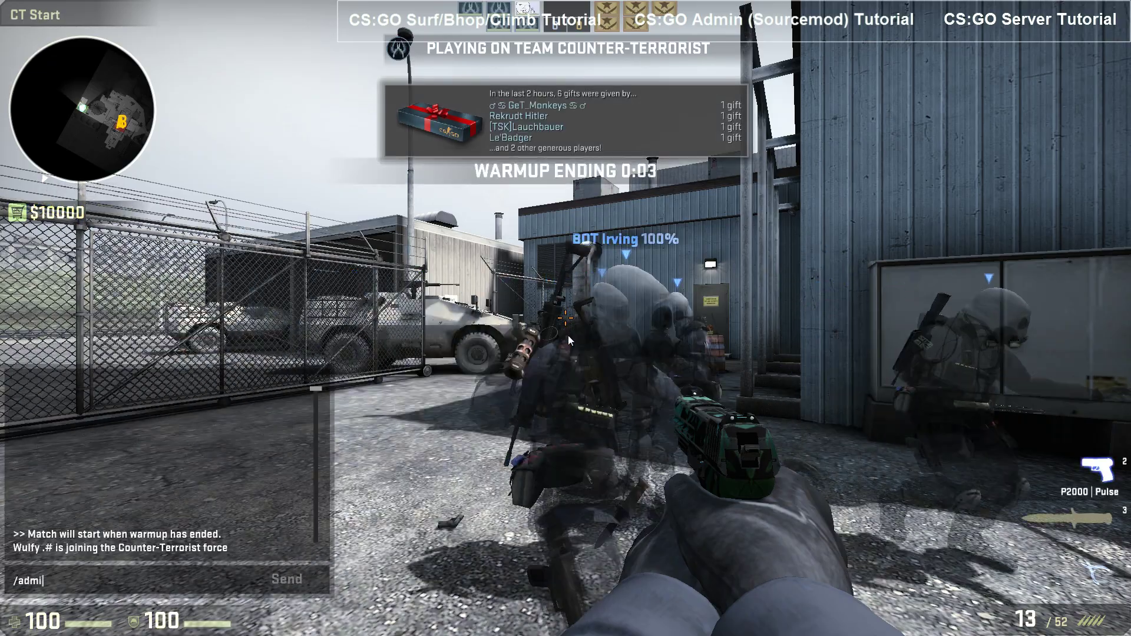
pyautogui.write('n')
pyautogui.press('Return')
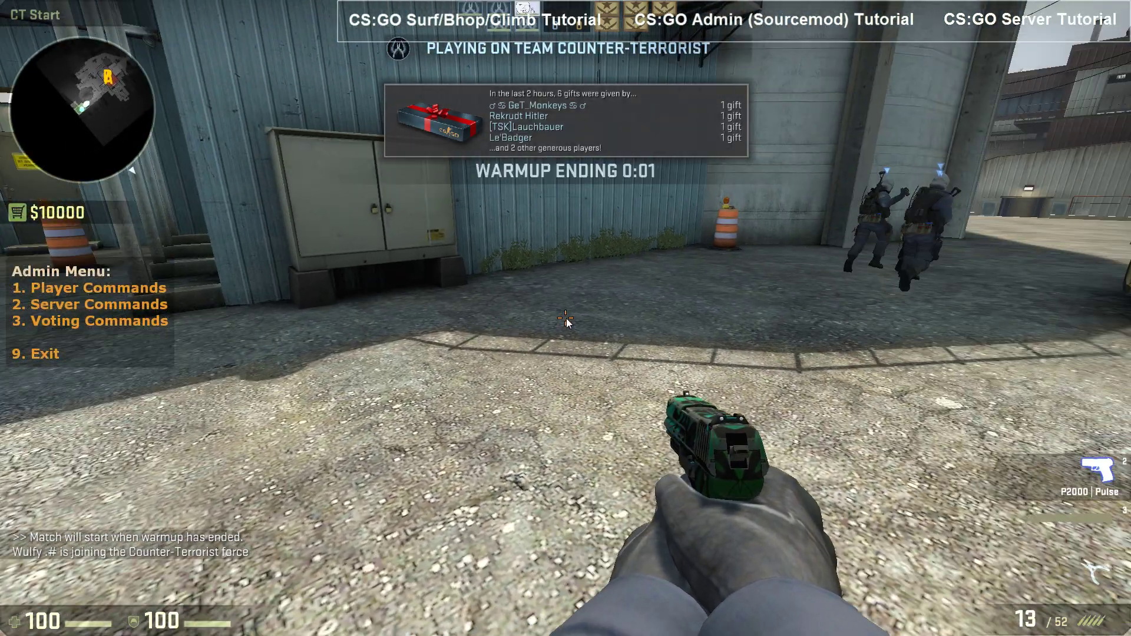
pyautogui.press('2')
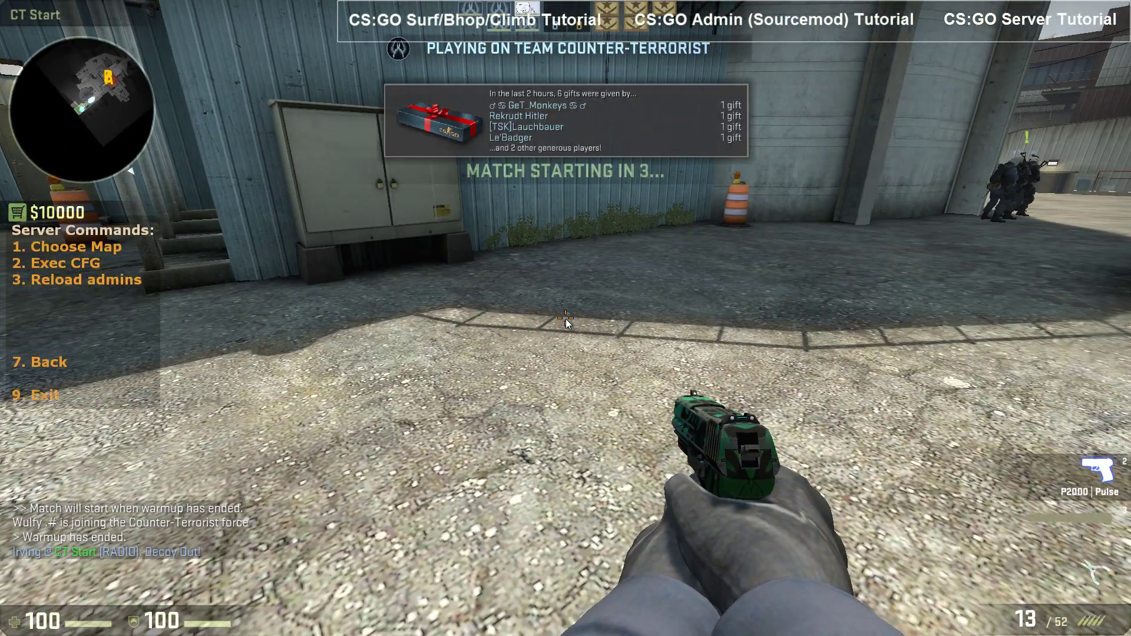
pyautogui.press('1')
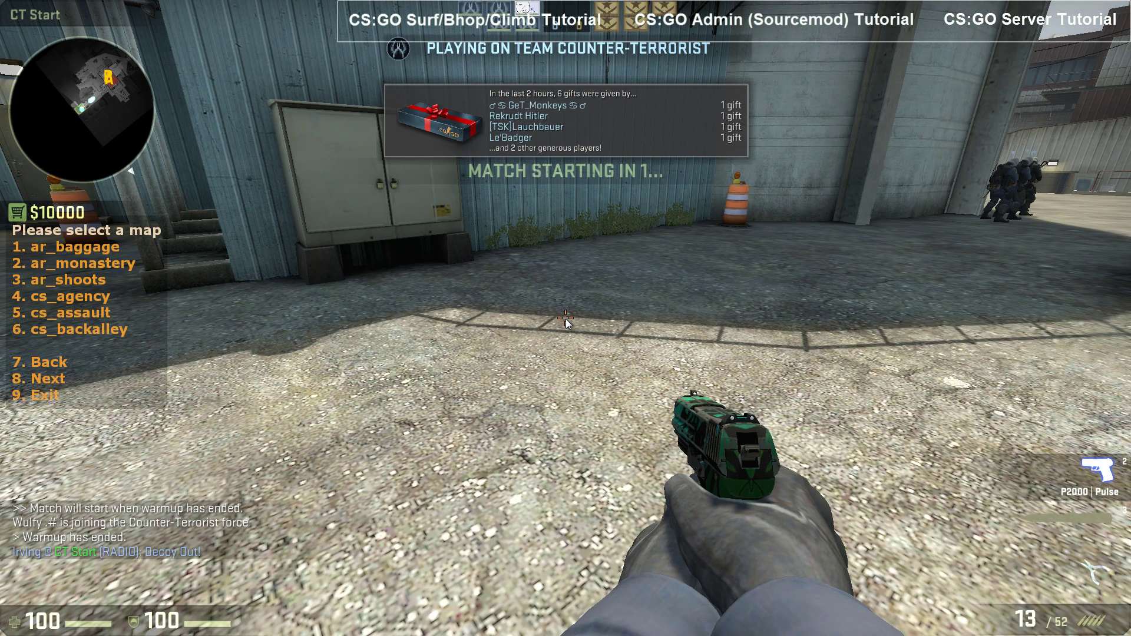
pyautogui.press('8')
pyautogui.press('8')
pyautogui.press('8')
pyautogui.press('8')
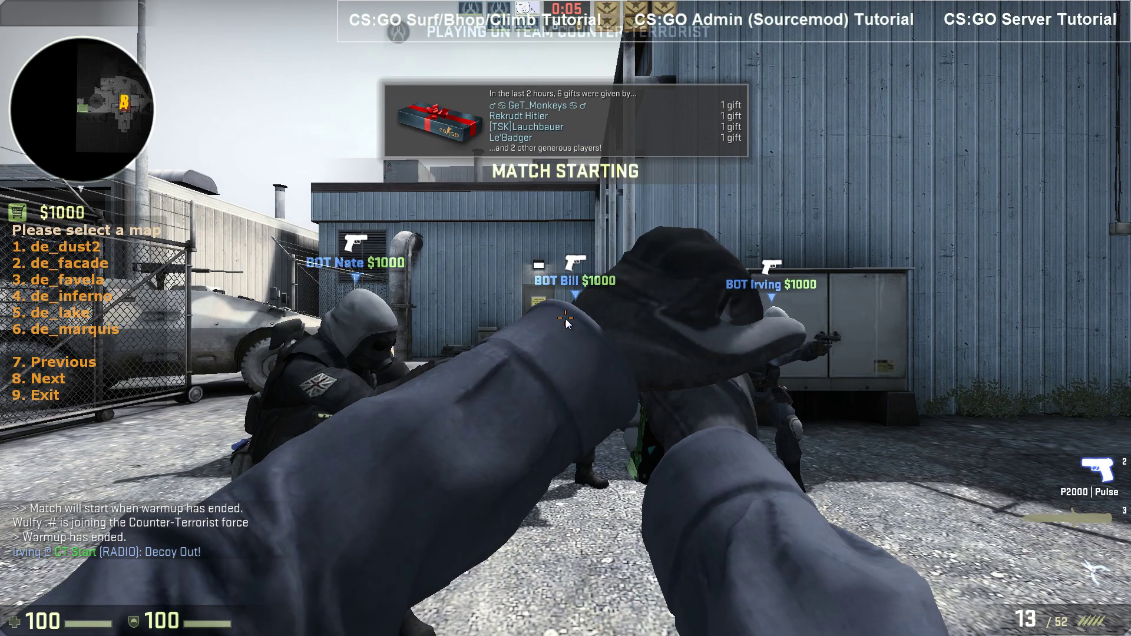
pyautogui.press('8')
pyautogui.press('8')
pyautogui.press('8')
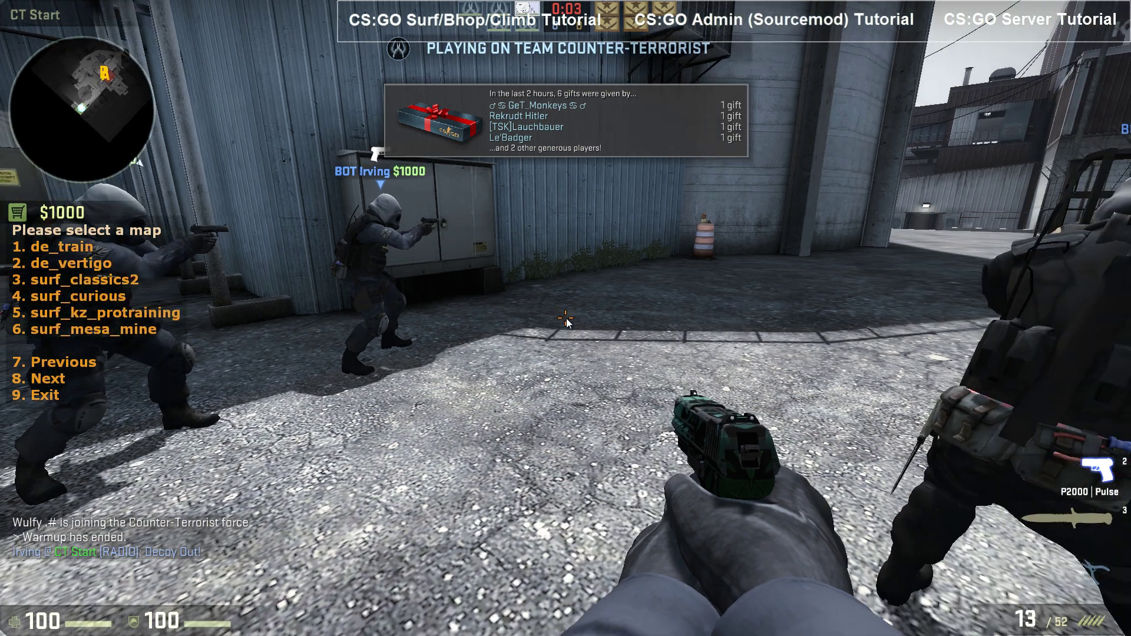
pyautogui.press('8')
pyautogui.press('7')
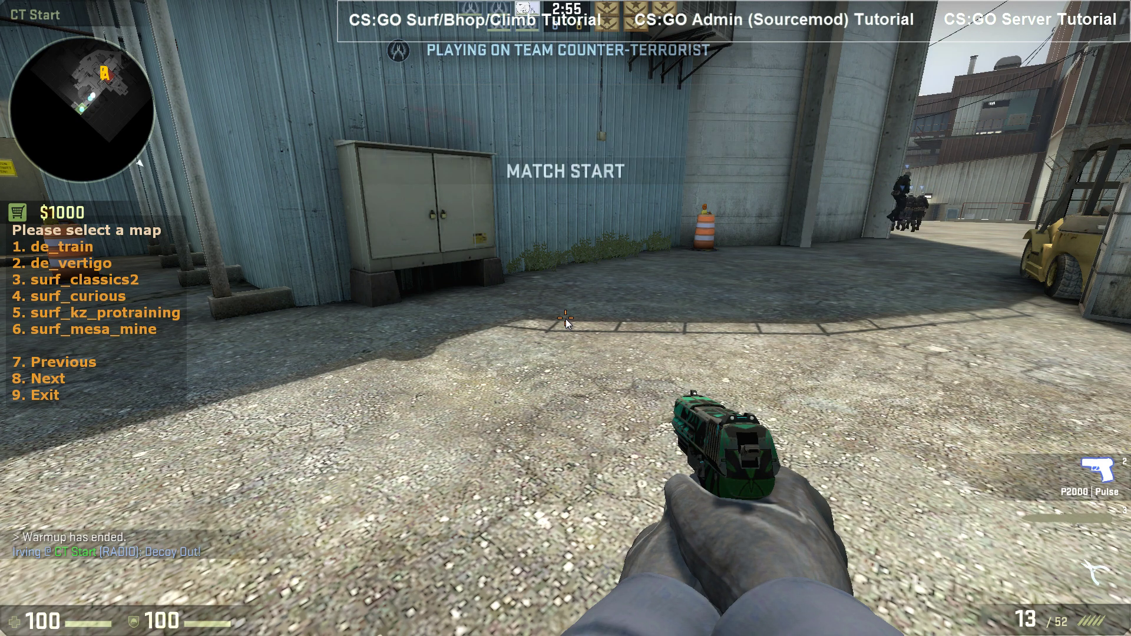
# - Choose surf_curious (option 4) so the server changes level to it
pyautogui.press('4')
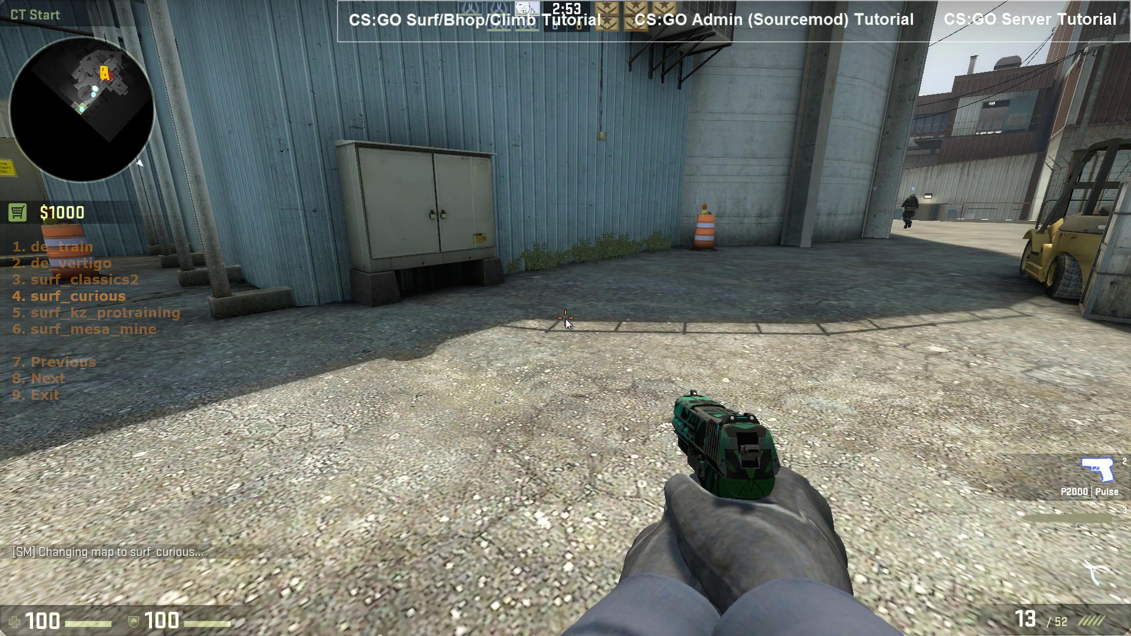